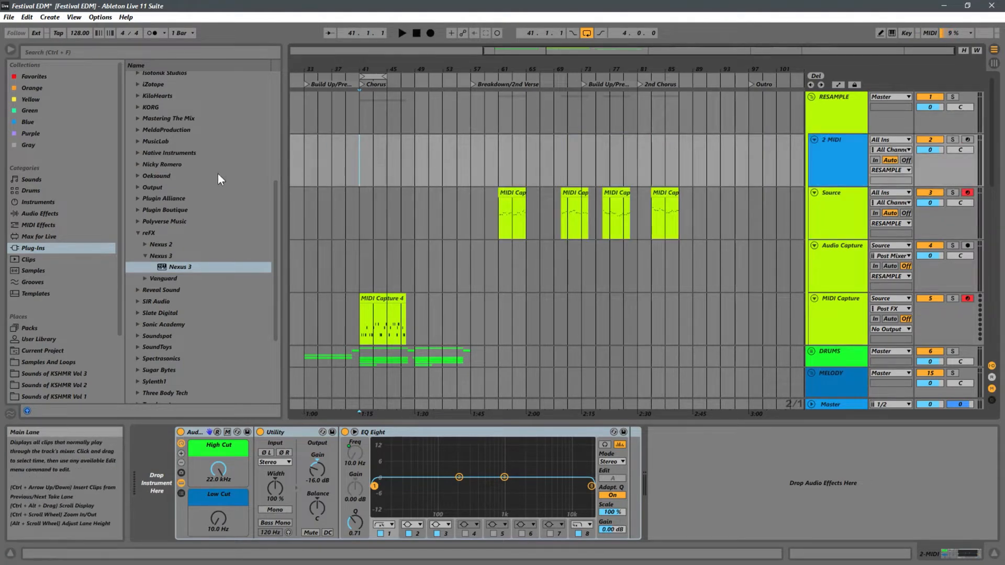
Collapse the reFX folder and expand the Isotonik Studios folder in the plug-in browser.
{"action": "left_click", "coordinate": [138, 233]}
{"action": "scroll", "coordinate": [256, 177], "scroll_direction": "up", "scroll_amount": 3}
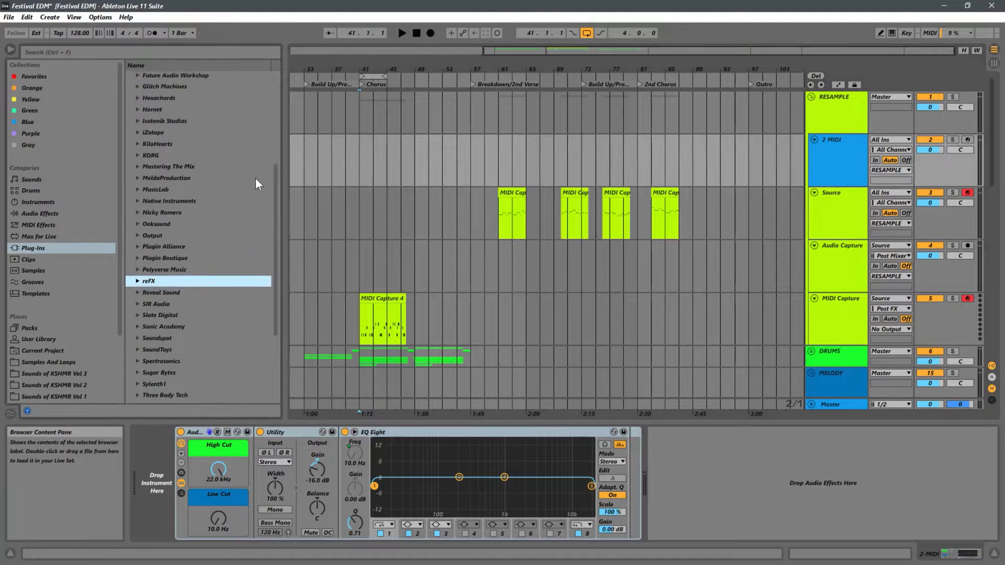
{"action": "left_click", "coordinate": [138, 121]}
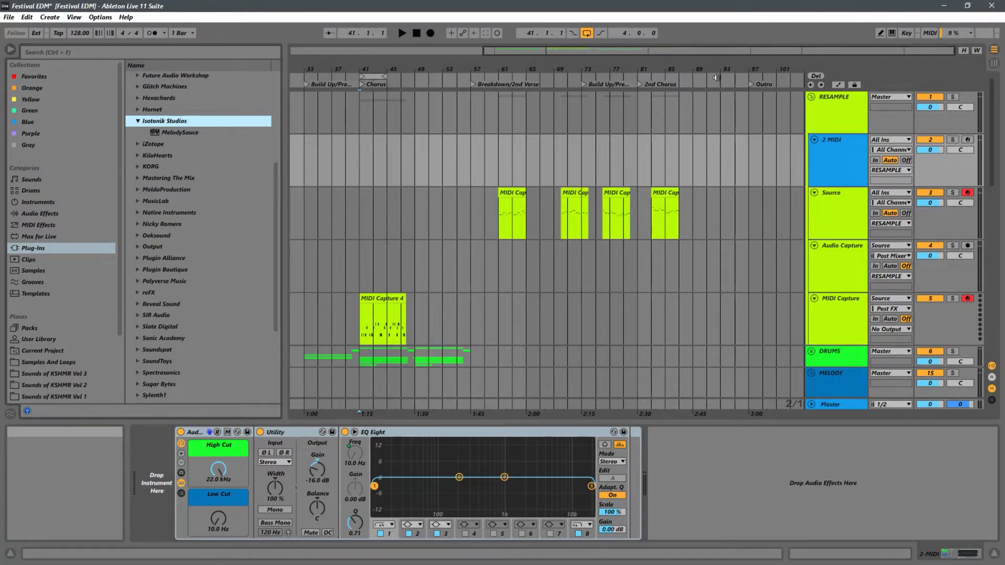
Assign the RESAMPLE group's track color to its grouped tracks and clips.
{"action": "right_click", "coordinate": [833, 125]}
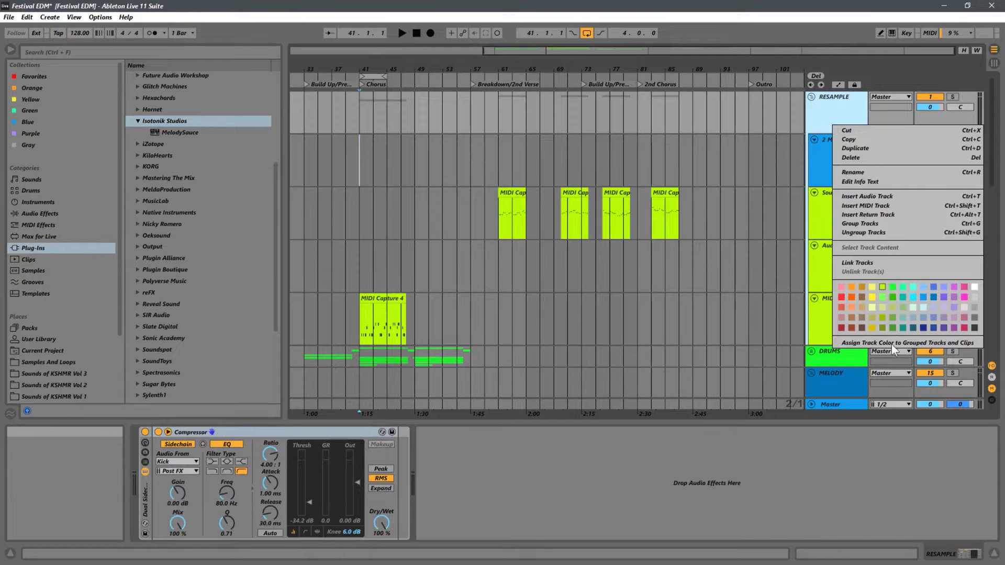
{"action": "left_click", "coordinate": [865, 344]}
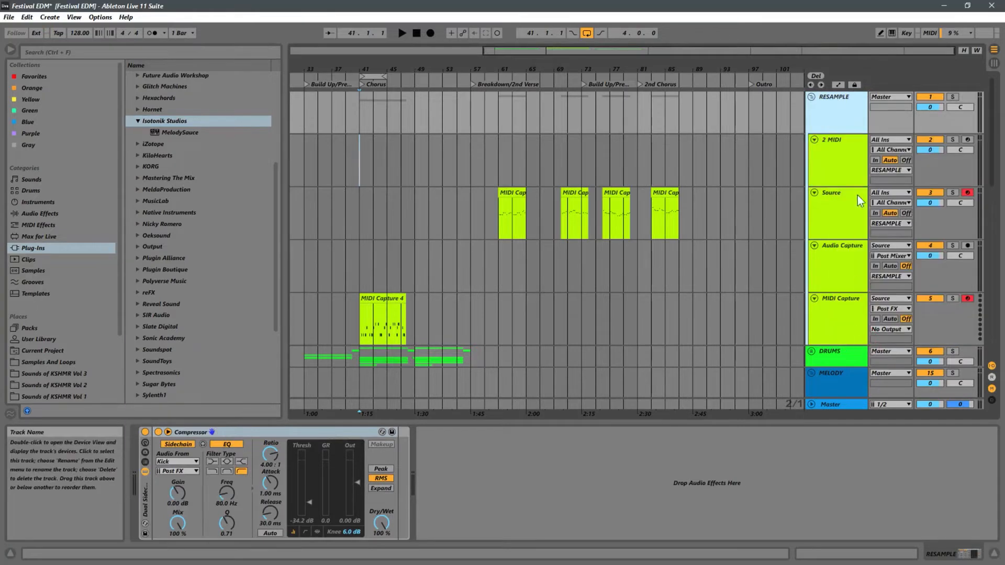
Load the MelodySauce plug-in onto the 2 MIDI track and close its window.
{"action": "left_click", "coordinate": [176, 133]}
{"action": "left_click_drag", "start_coordinate": [176, 133], "coordinate": [826, 168]}
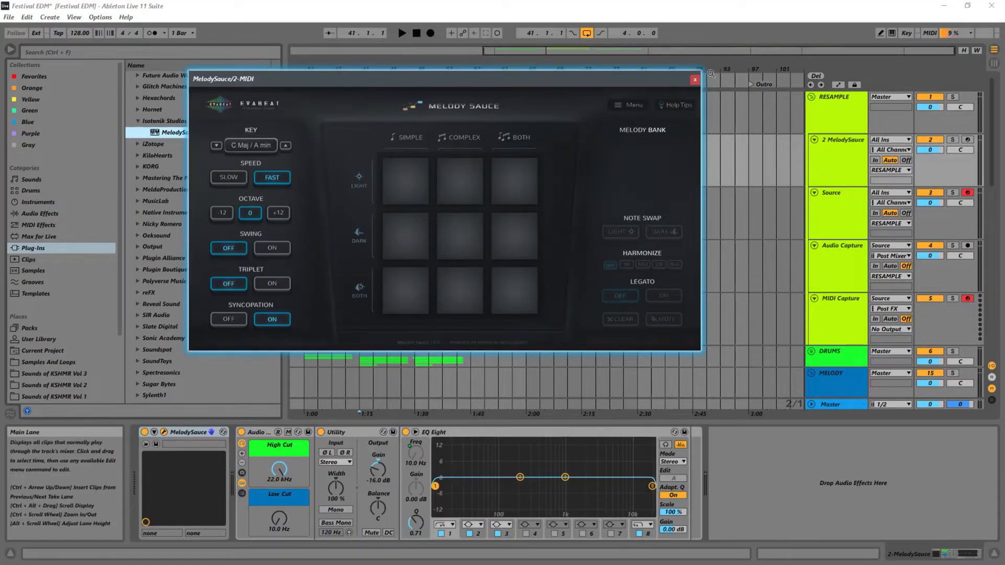
{"action": "left_click_drag", "start_coordinate": [496, 79], "coordinate": [517, 105]}
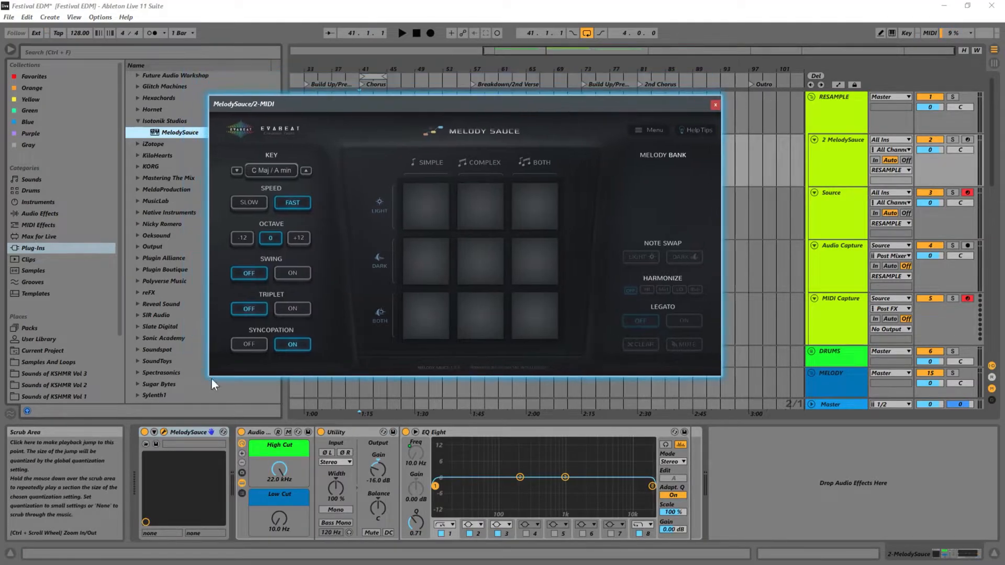
{"action": "left_click", "coordinate": [716, 104]}
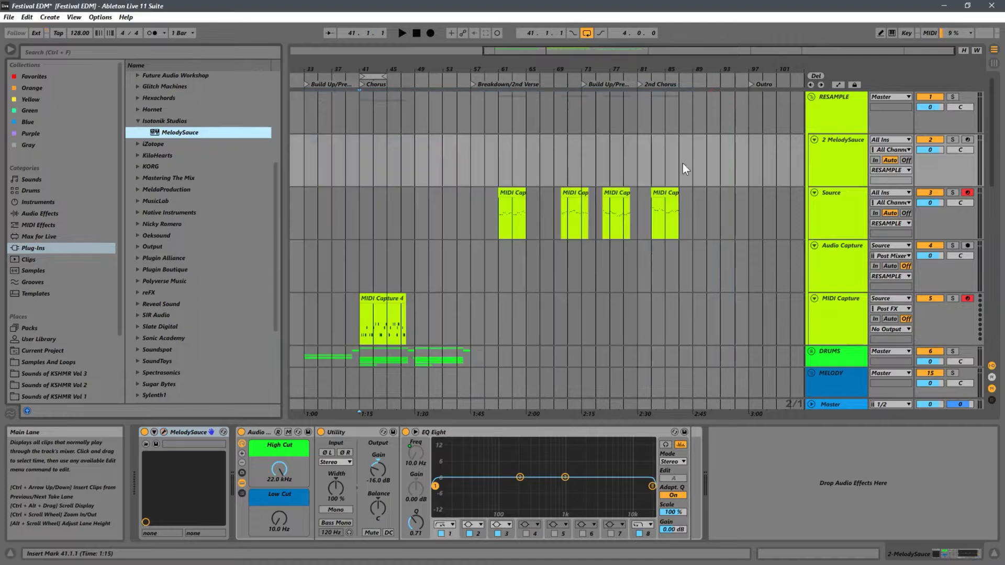
Set the Source track's MIDI input to 2-MelodySauce with the MelodySauce plug-in output as its channel.
{"action": "left_click", "coordinate": [837, 214]}
{"action": "left_click", "coordinate": [891, 192]}
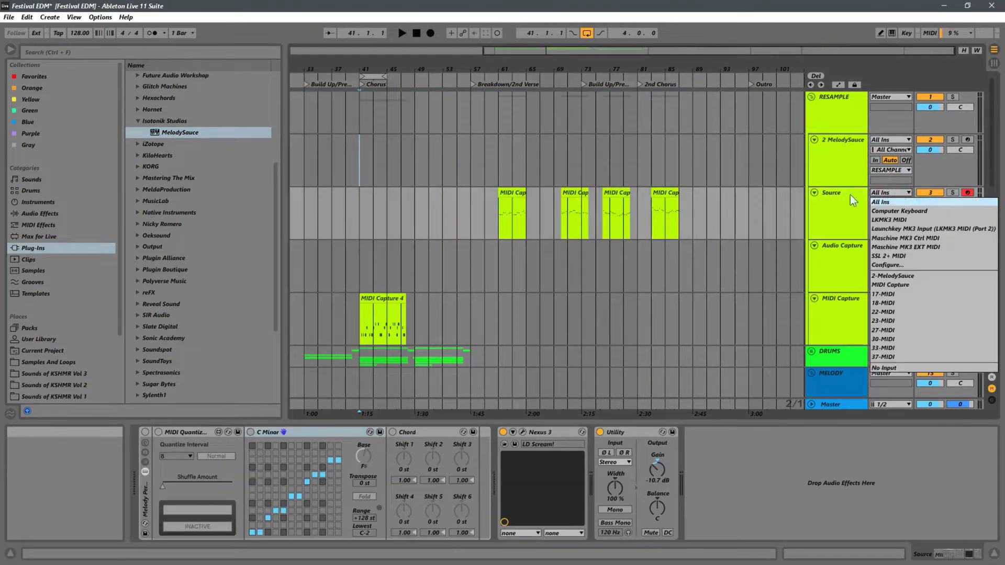
{"action": "left_click", "coordinate": [911, 276]}
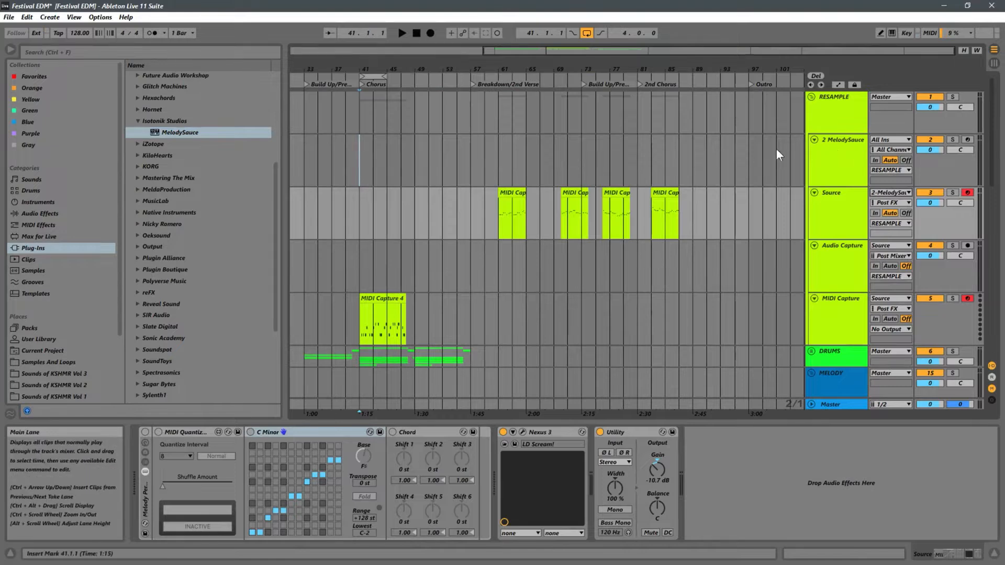
{"action": "left_click", "coordinate": [887, 203]}
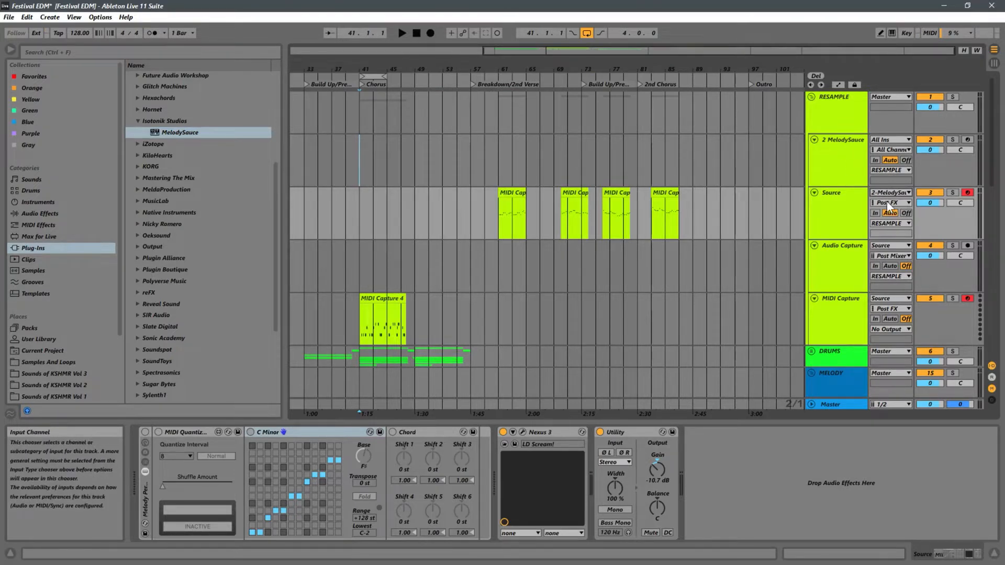
{"action": "left_click", "coordinate": [884, 229]}
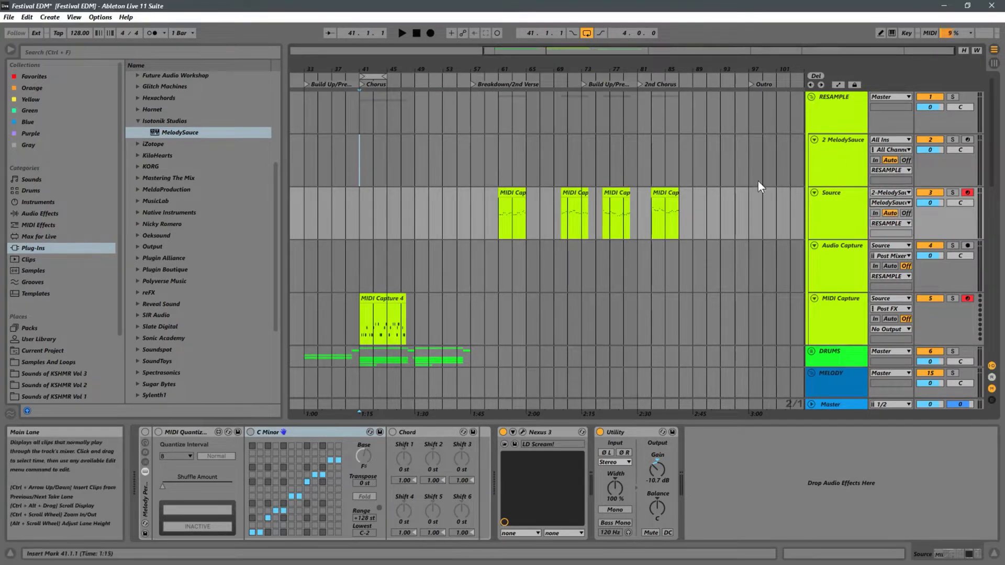
Reselect 2-MelodySauce and its MelodySauce output as the Source track's MIDI input routing.
{"action": "left_click", "coordinate": [825, 158]}
{"action": "left_click", "coordinate": [854, 204]}
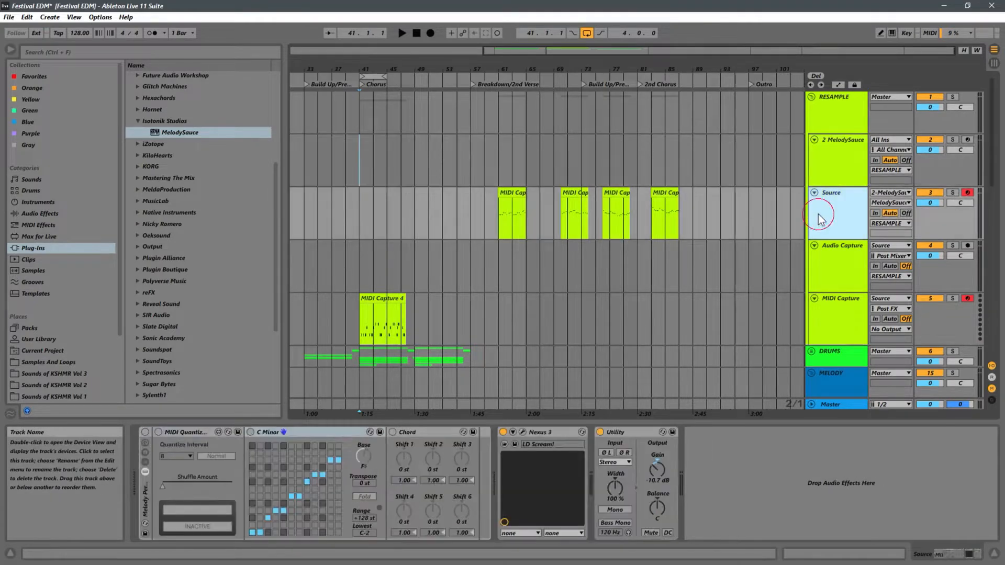
{"action": "left_click", "coordinate": [897, 192]}
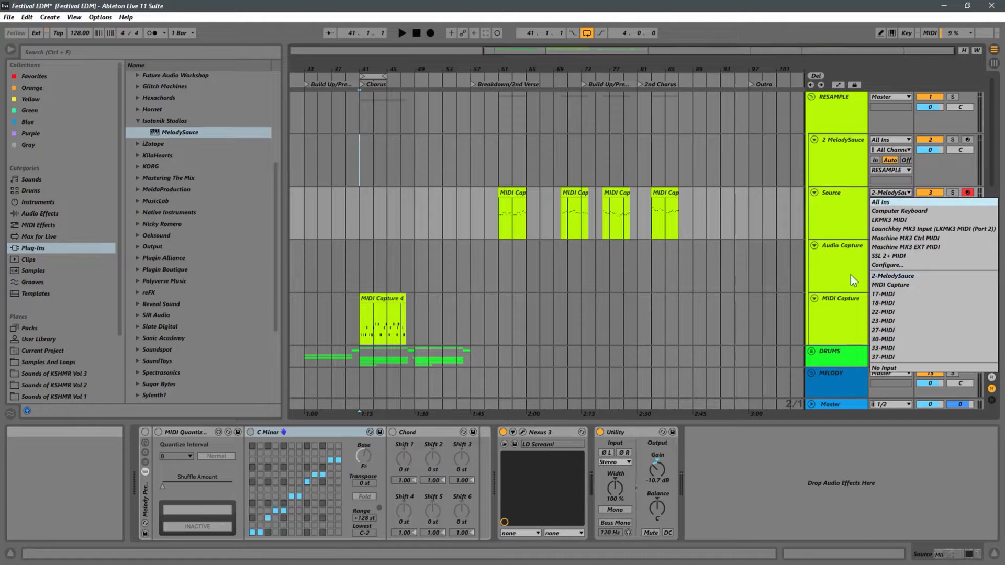
{"action": "left_click", "coordinate": [890, 276]}
{"action": "left_click", "coordinate": [885, 204]}
{"action": "left_click", "coordinate": [890, 231]}
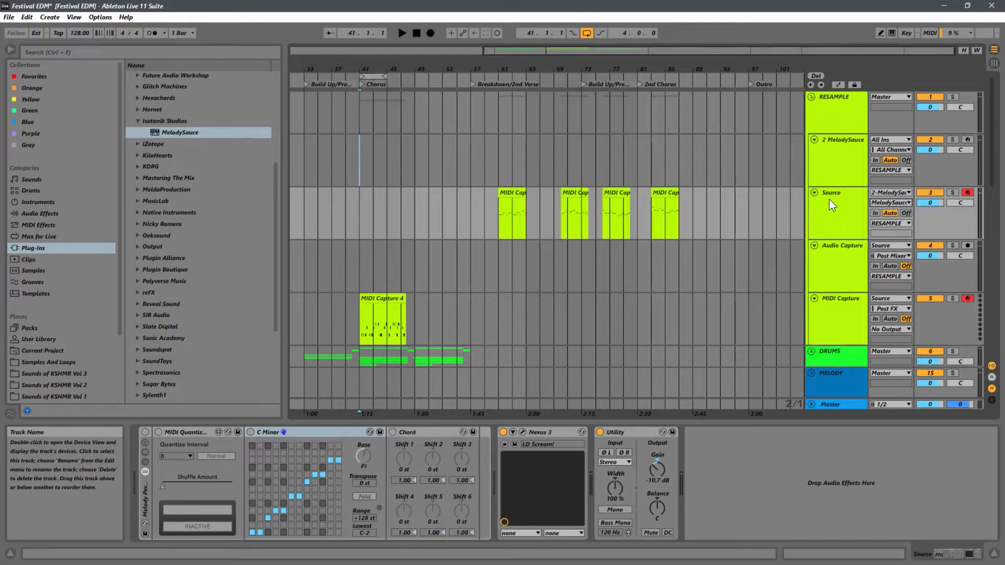
Set the Source track's monitoring to In and disarm it for recording.
{"action": "left_click", "coordinate": [874, 212]}
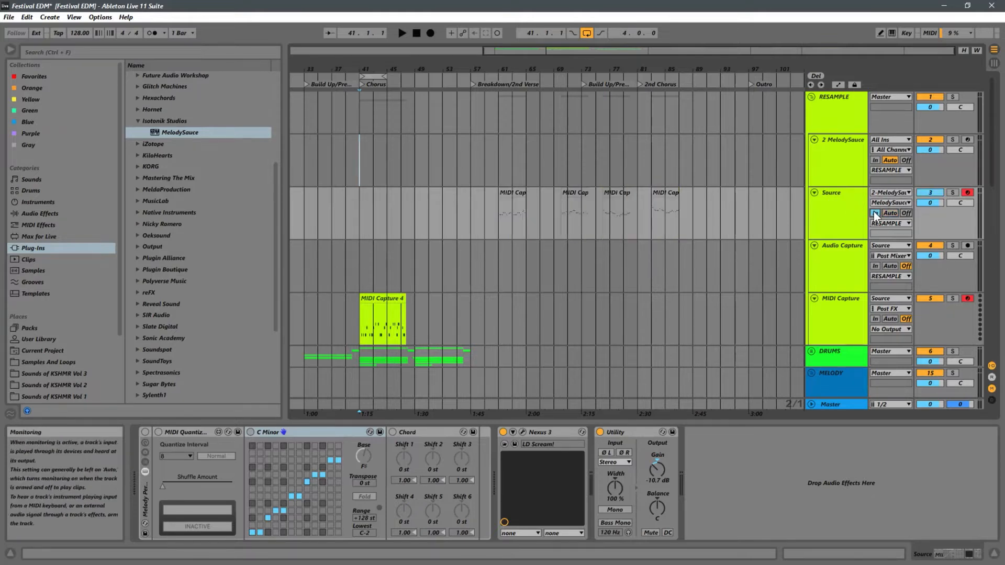
{"action": "left_click", "coordinate": [969, 193]}
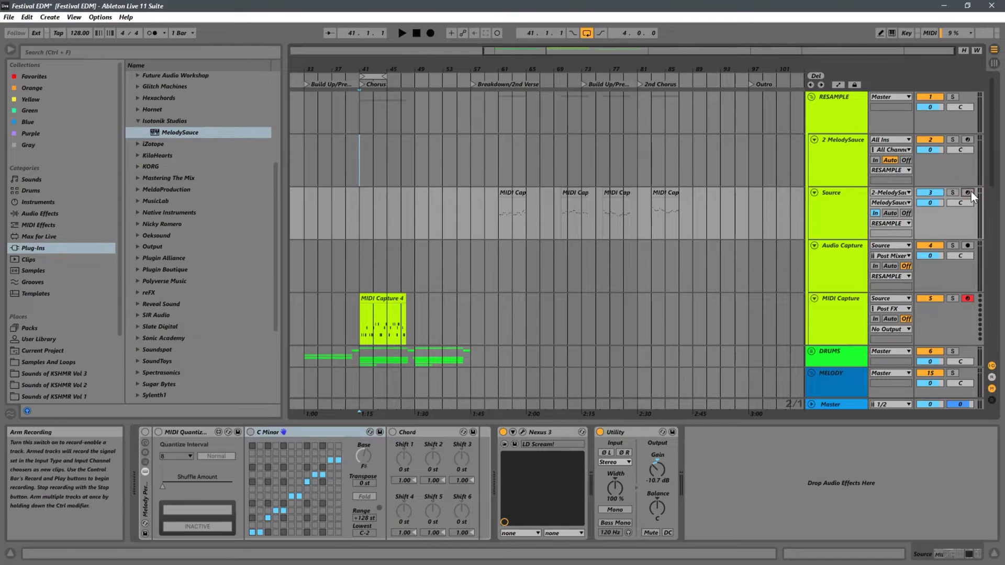
Open the MelodySauce window on the 2 MelodySauce track and set its key to A Maj / F# min.
{"action": "left_click", "coordinate": [365, 163]}
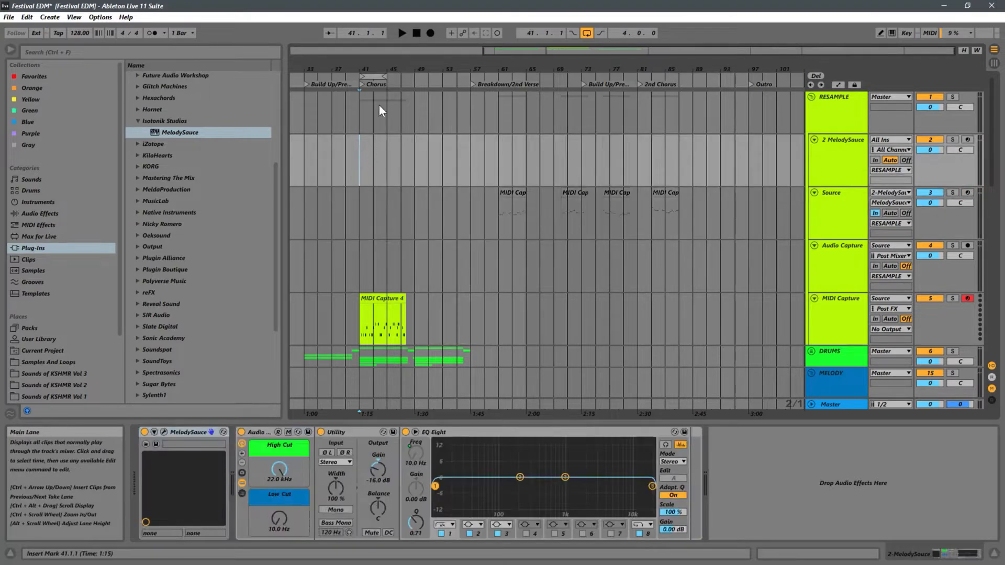
{"action": "left_click_drag", "start_coordinate": [440, 68], "coordinate": [611, 205]}
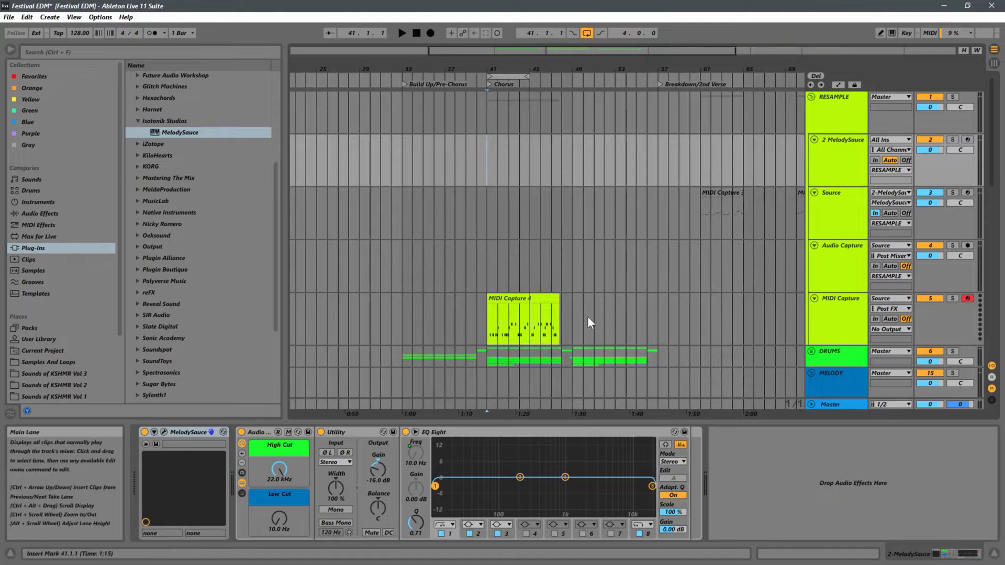
{"action": "left_click", "coordinate": [828, 216]}
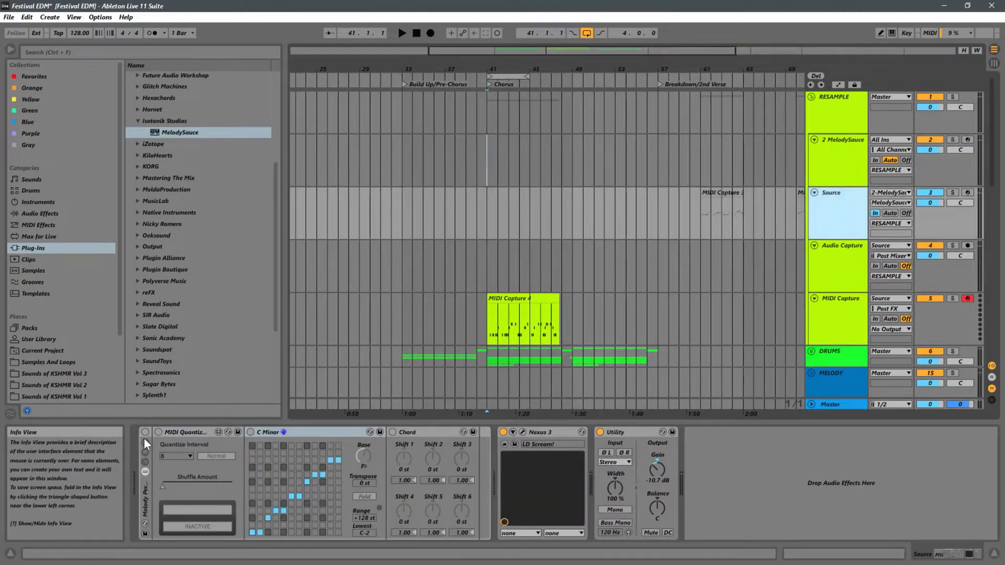
{"action": "left_click", "coordinate": [487, 168]}
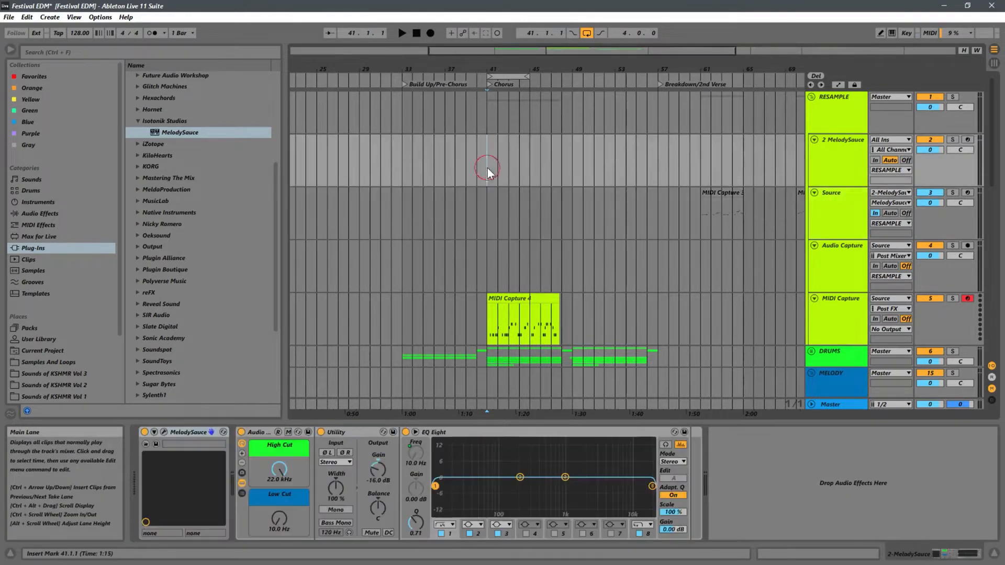
{"action": "left_click", "coordinate": [162, 434]}
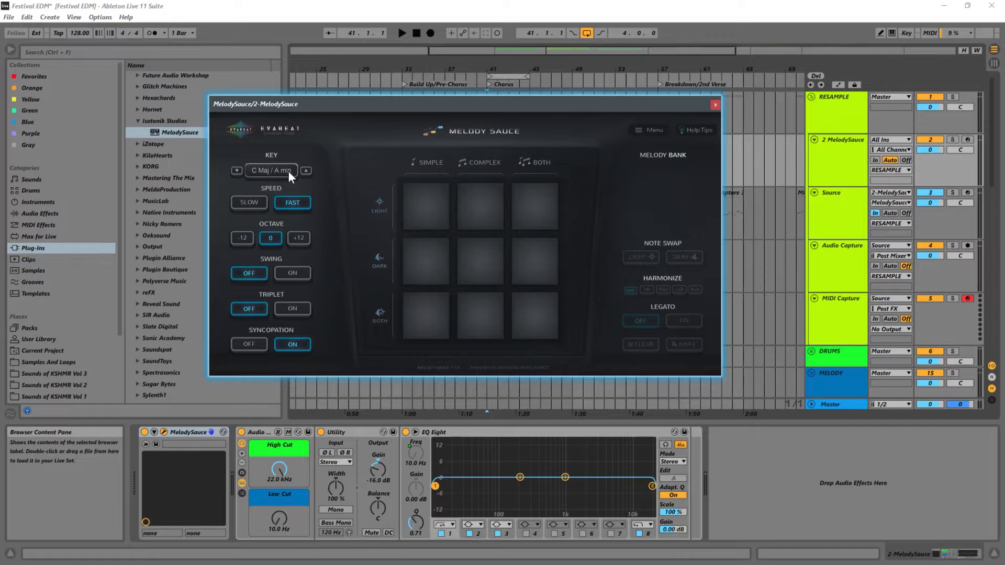
{"action": "left_click", "coordinate": [259, 168]}
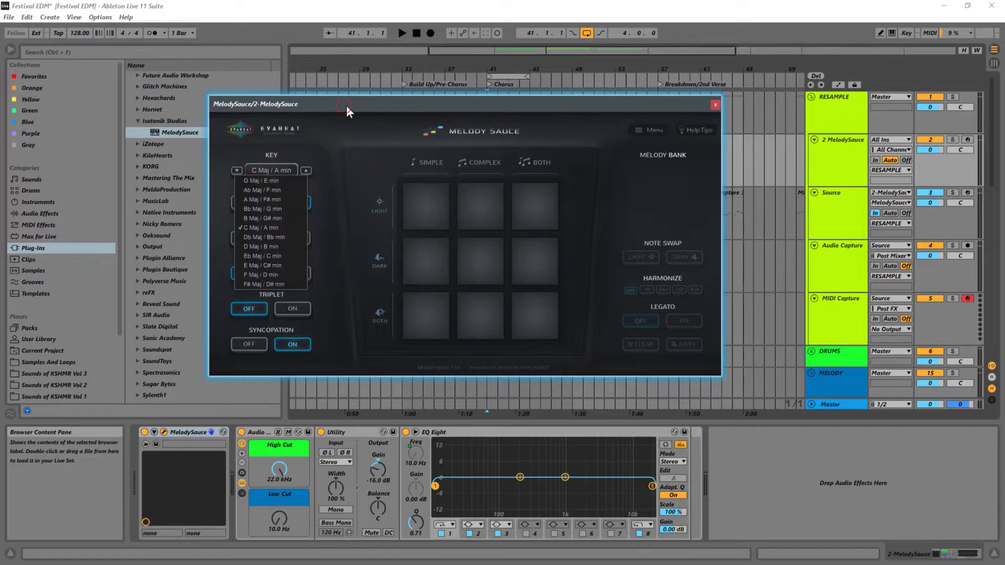
{"action": "left_click_drag", "start_coordinate": [347, 105], "coordinate": [469, 155]}
{"action": "left_click", "coordinate": [407, 222]}
{"action": "left_click", "coordinate": [395, 219]}
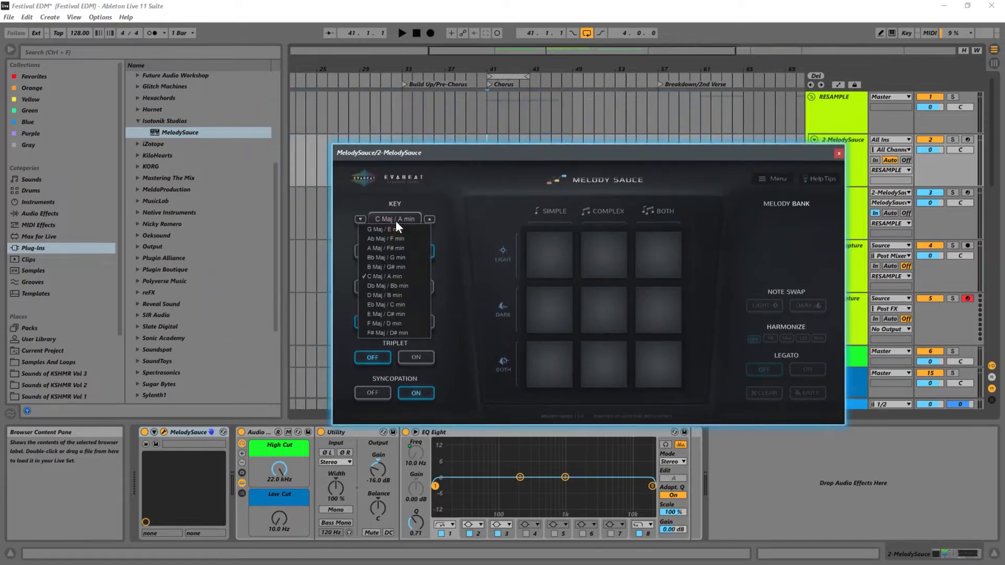
{"action": "left_click", "coordinate": [393, 248]}
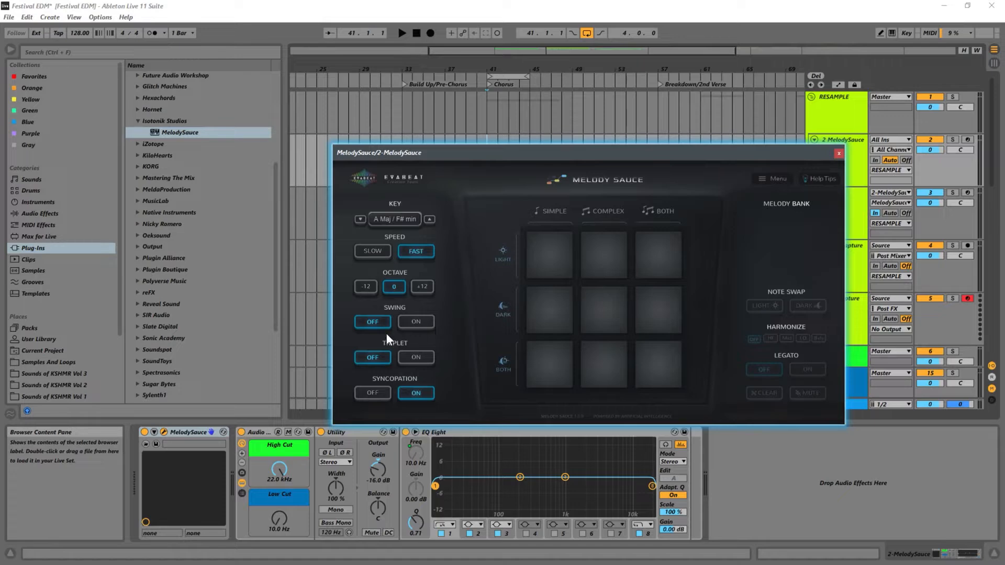
Keep Triplet off and generate a complex, dark melody in MelodySauce.
{"action": "left_click", "coordinate": [422, 359]}
{"action": "left_click", "coordinate": [375, 361]}
{"action": "left_click_drag", "start_coordinate": [734, 160], "coordinate": [627, 137]}
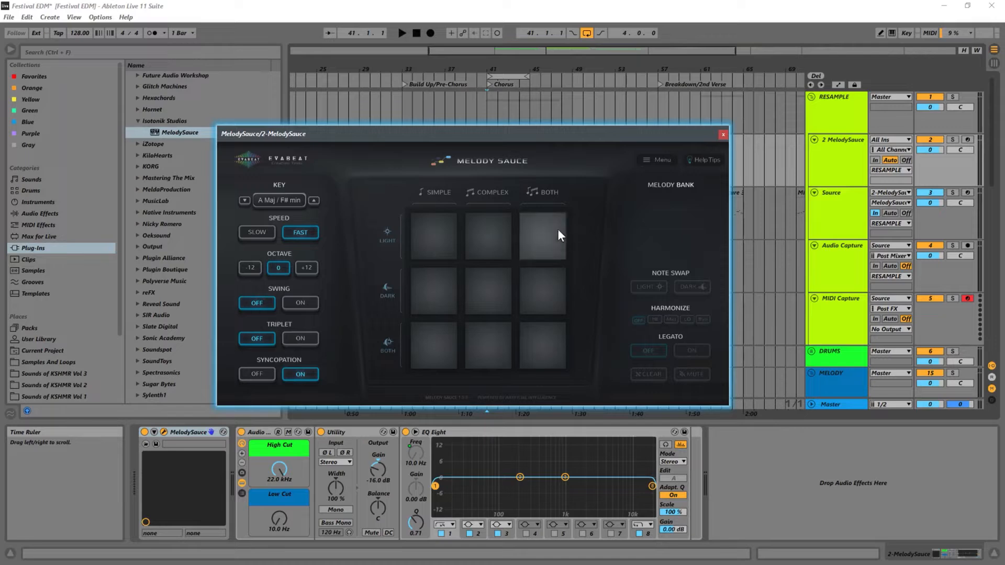
{"action": "left_click", "coordinate": [492, 292]}
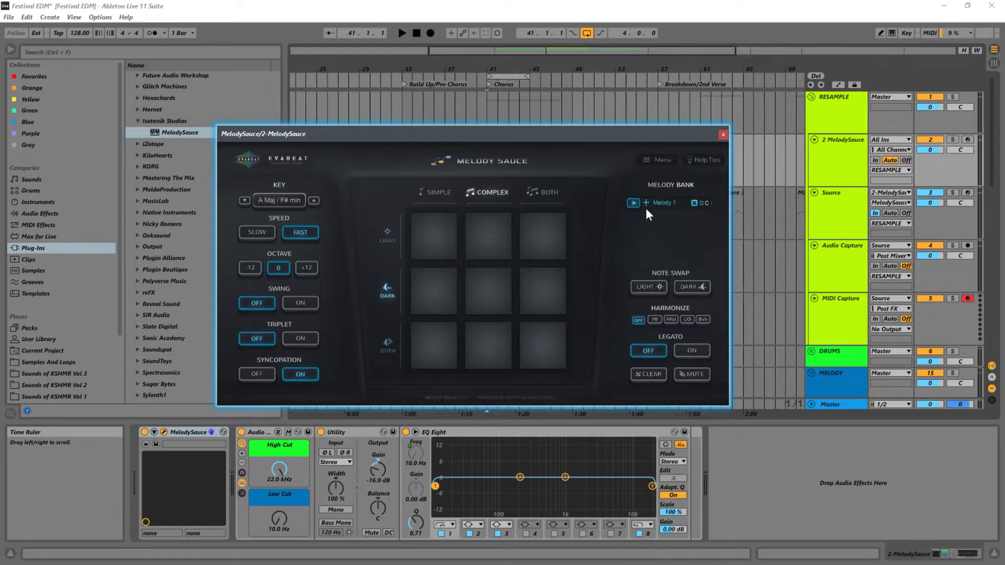
Play the arrangement from the Chorus at bar 41 with the MelodySauce window open, and stop playback.
{"action": "left_click_drag", "start_coordinate": [482, 138], "coordinate": [613, 202]}
{"action": "left_click", "coordinate": [995, 63]}
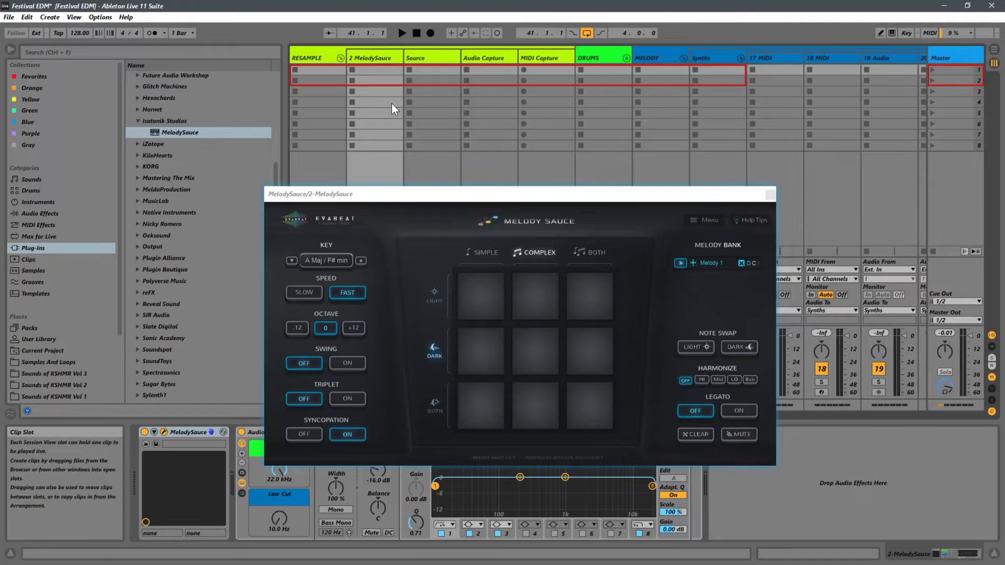
{"action": "key", "text": "Tab"}
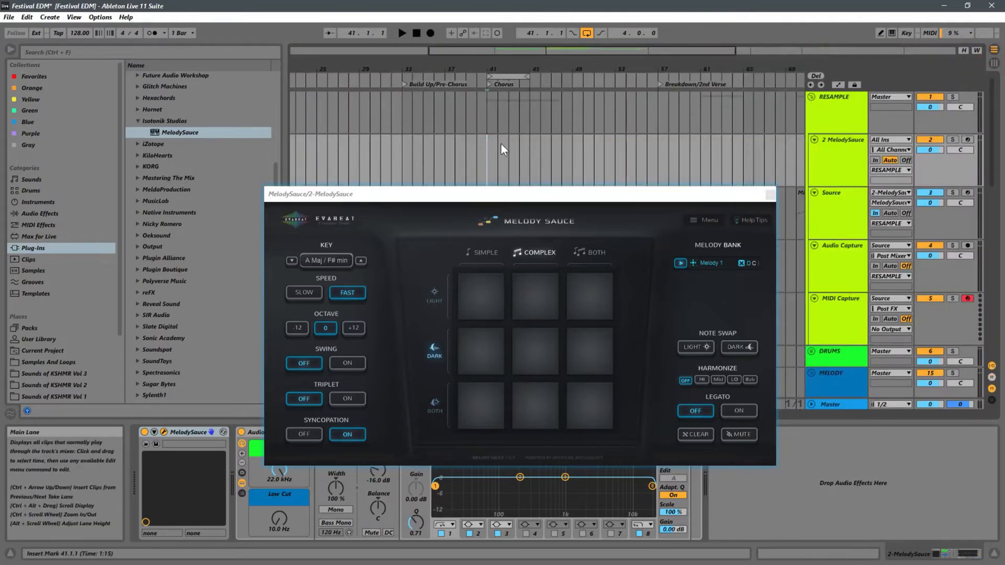
{"action": "key", "text": "space"}
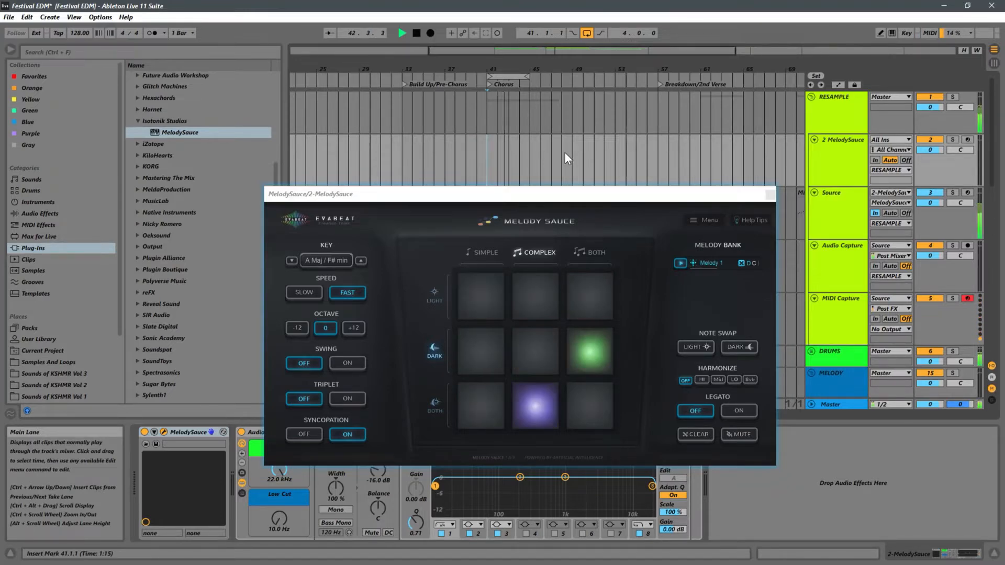
{"action": "key", "text": "space"}
Show the Session View with the MelodySauce window moved aside, and select the first clip slot of the 2 MelodySauce track.
{"action": "key", "text": "Tab"}
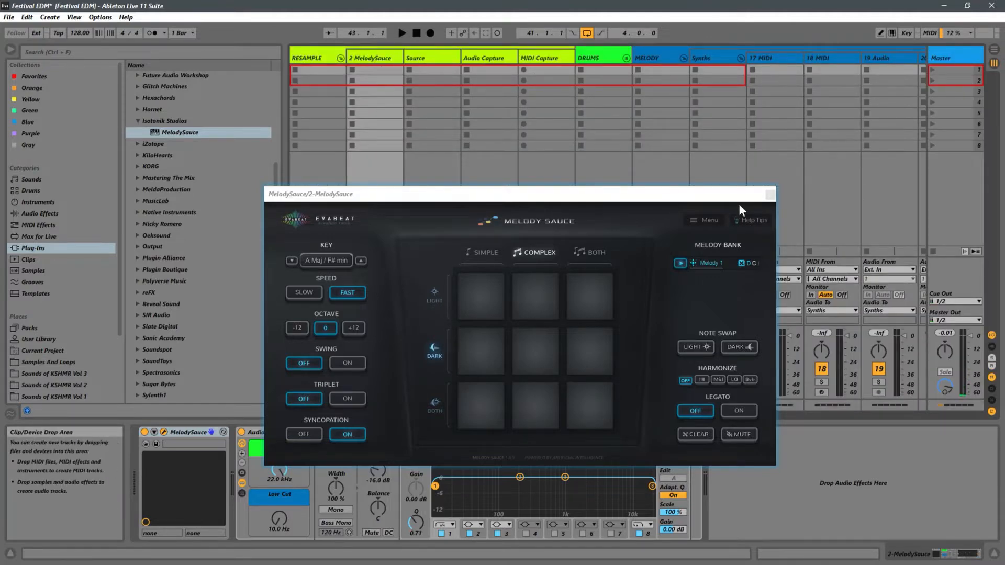
{"action": "left_click", "coordinate": [721, 197]}
{"action": "left_click_drag", "start_coordinate": [721, 195], "coordinate": [417, 335]}
{"action": "left_click_drag", "start_coordinate": [847, 198], "coordinate": [964, 171]}
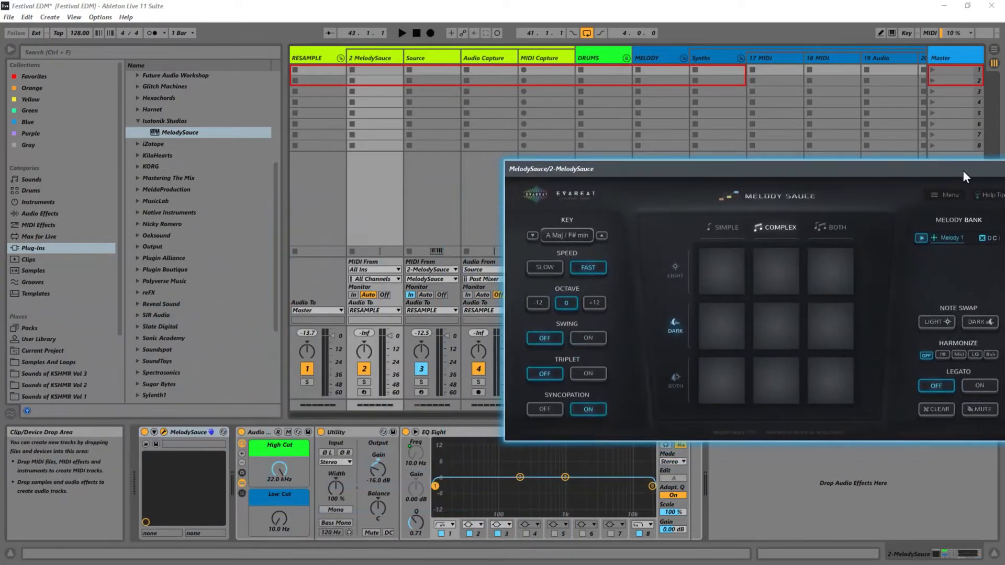
{"action": "left_click", "coordinate": [373, 69]}
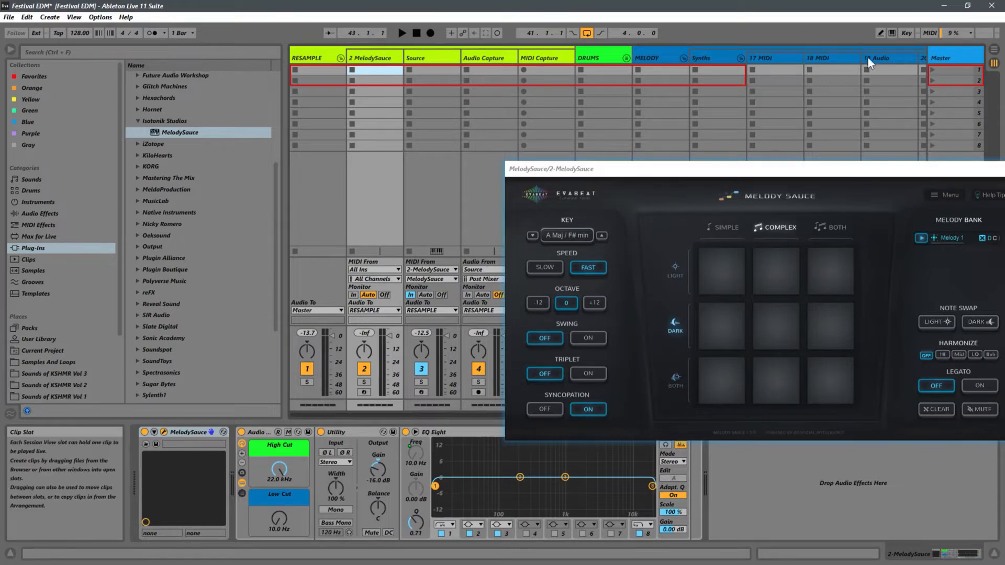
{"action": "key", "text": "Tab"}
{"action": "left_click", "coordinate": [994, 65]}
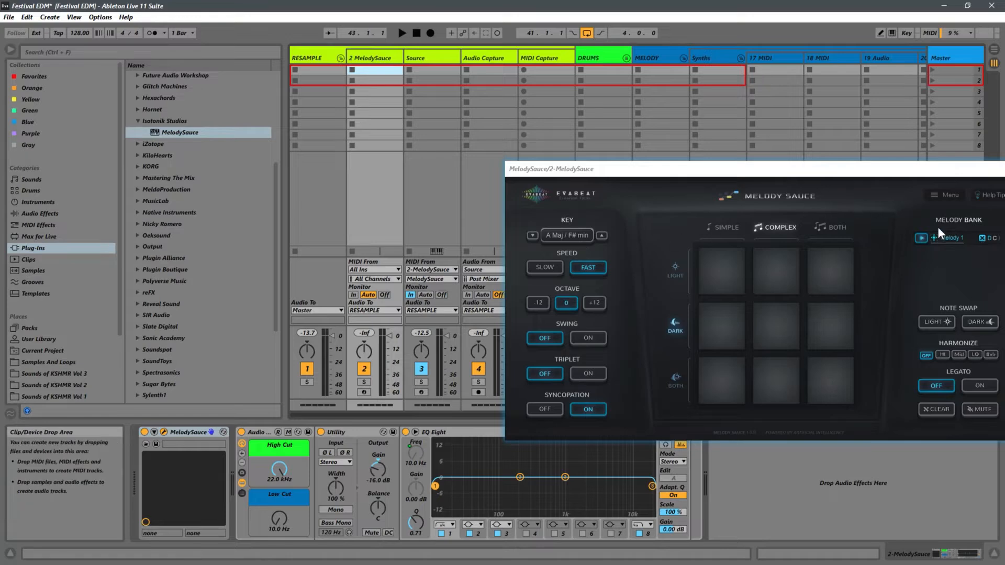
Try placing Melody 1 from the Melody Bank at bar 54 of the 2 MelodySauce track, and turn off MelodySauce's mute.
{"action": "left_click", "coordinate": [994, 59]}
{"action": "left_click_drag", "start_coordinate": [769, 180], "coordinate": [320, 197]}
{"action": "left_click_drag", "start_coordinate": [485, 255], "coordinate": [624, 159]}
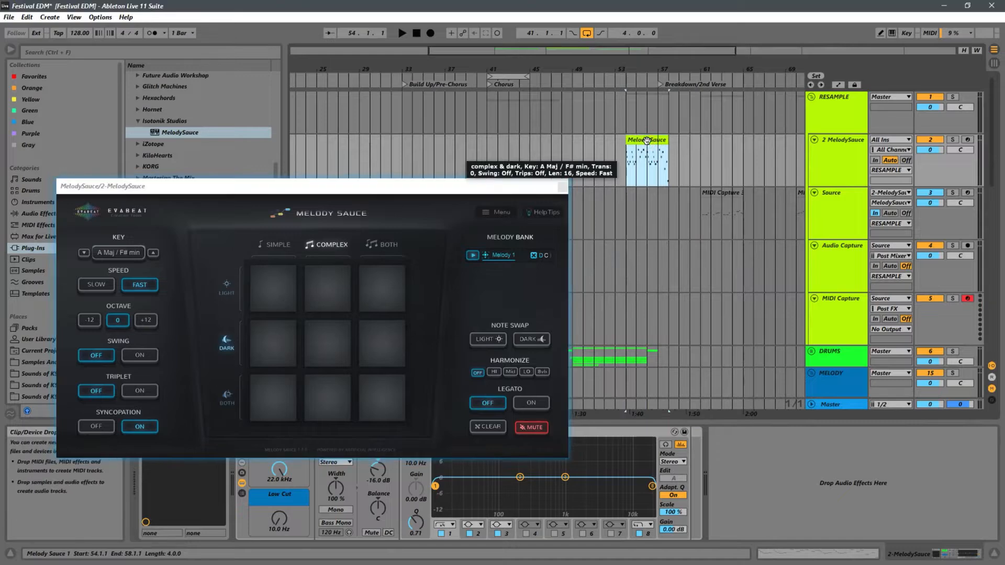
{"action": "left_click", "coordinate": [533, 427]}
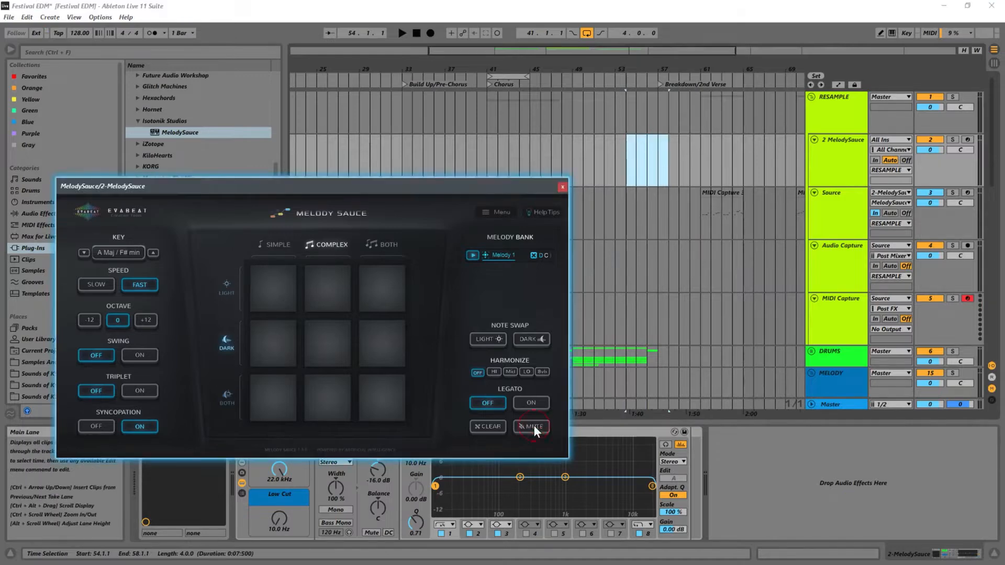
Clear the Melody Bank, then play briefly from bar 41 of the 2 MelodySauce track with the plug-in window moved aside.
{"action": "left_click", "coordinate": [490, 427]}
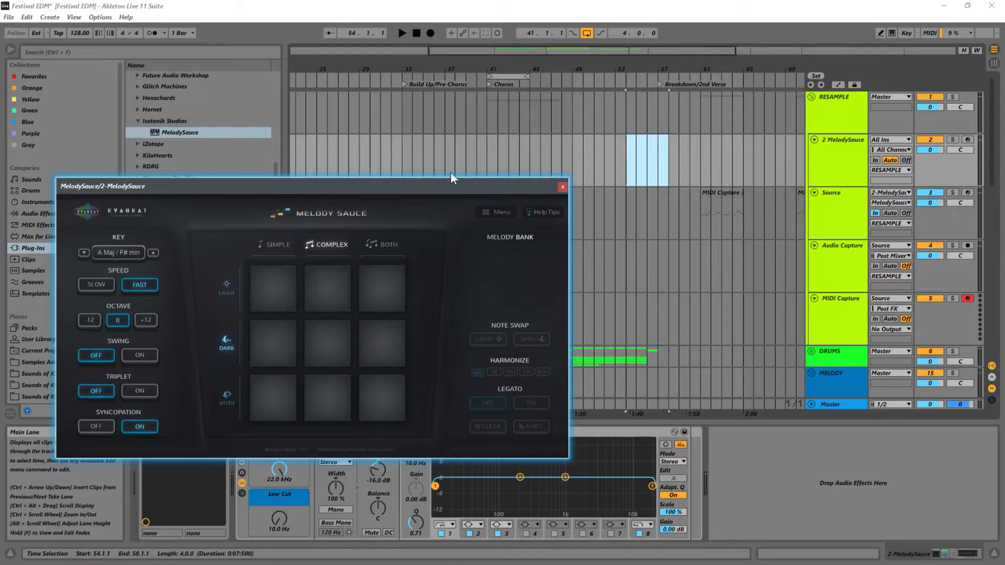
{"action": "left_click_drag", "start_coordinate": [386, 187], "coordinate": [578, 196]}
{"action": "left_click", "coordinate": [486, 157]}
{"action": "key", "text": "space"}
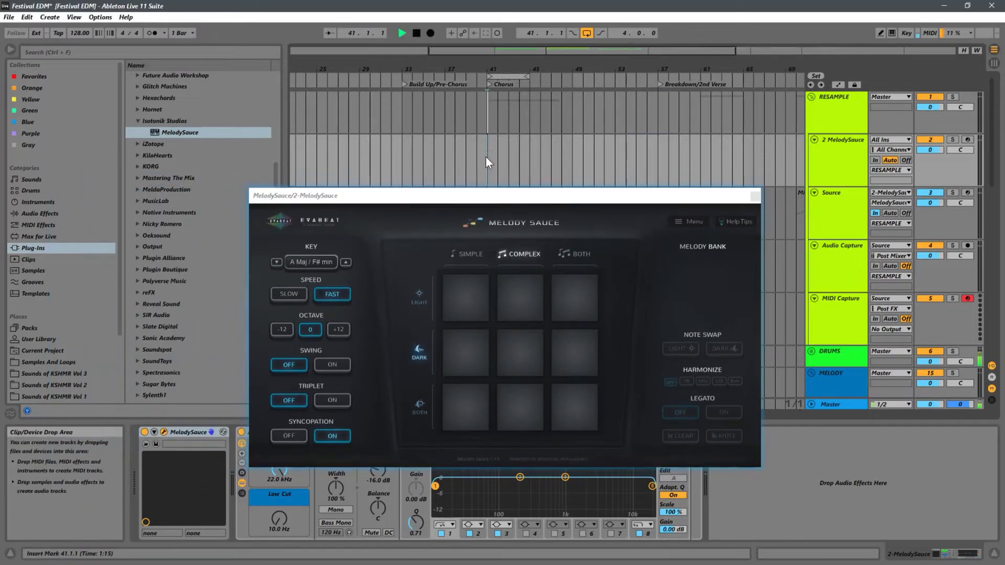
{"action": "key", "text": "space"}
Generate a simple, dark melody in MelodySauce and audition it in the Chorus.
{"action": "left_click", "coordinate": [473, 354]}
{"action": "key", "text": "space"}
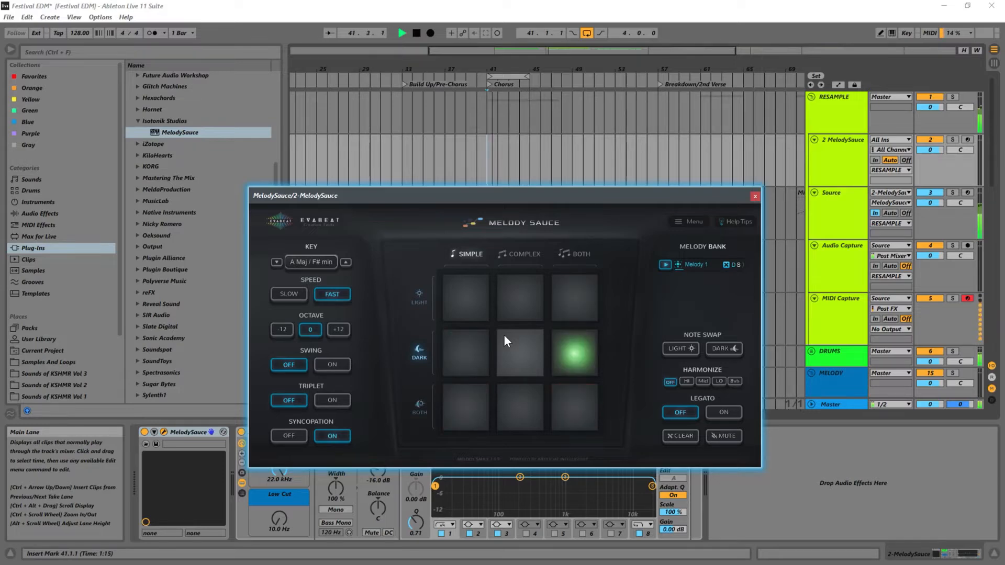
{"action": "key", "text": "space"}
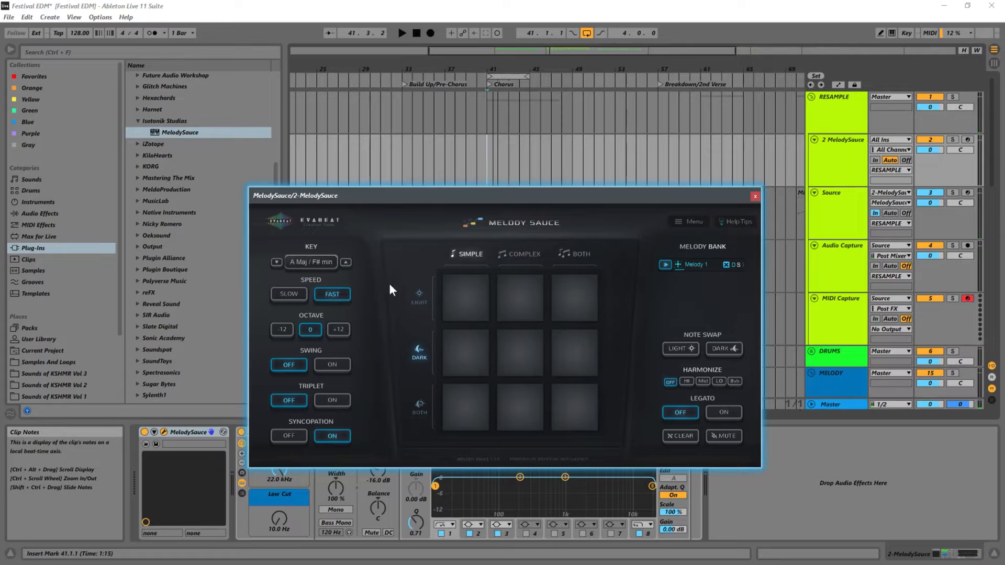
Generate two simple melodies with the mood set to Both while the Chorus plays, and stop playback.
{"action": "key", "text": "space"}
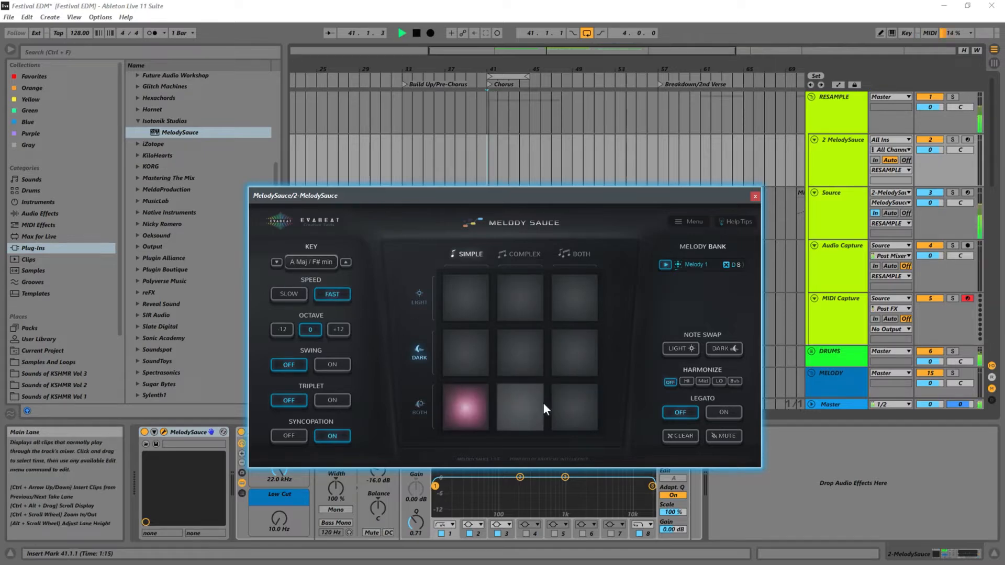
{"action": "left_click", "coordinate": [460, 412]}
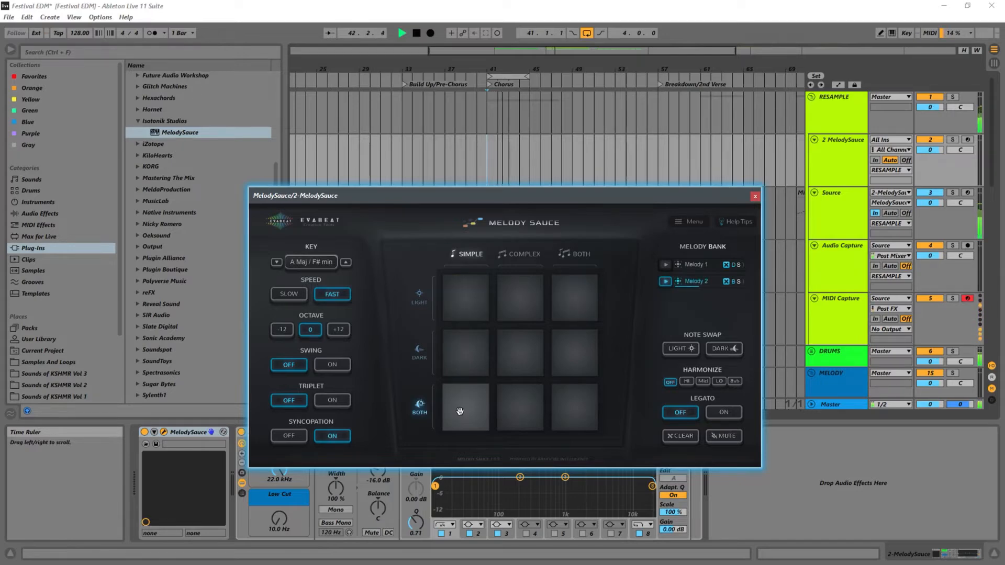
{"action": "left_click", "coordinate": [458, 404]}
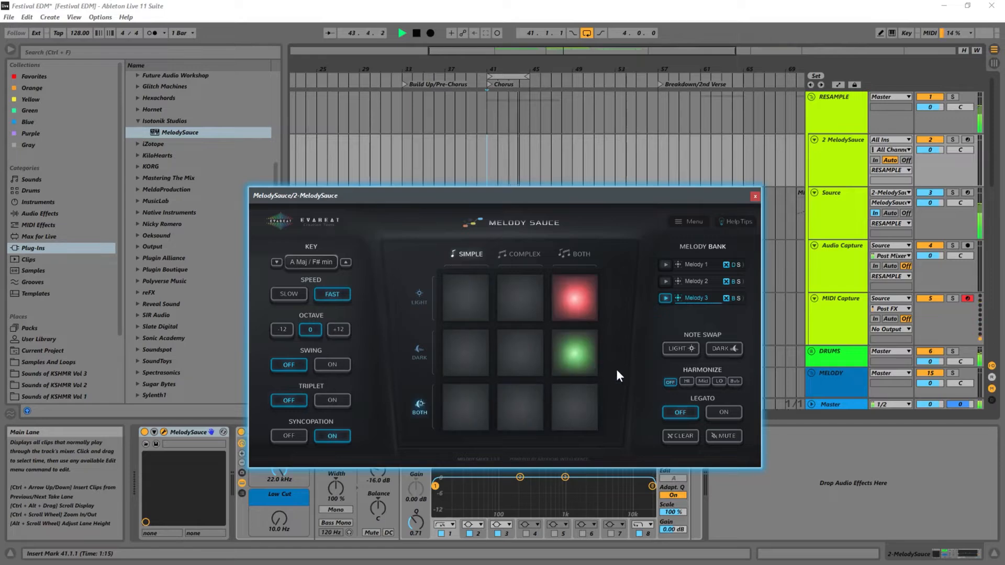
{"action": "key", "text": "space"}
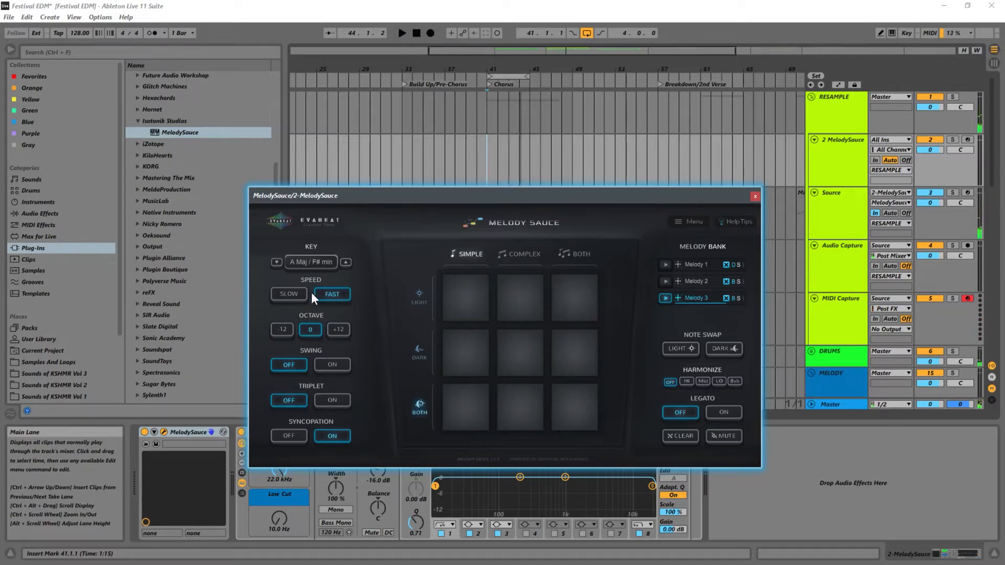
Set MelodySauce's speed to Slow and octave to +12, and generate and play a simple melody with the Both mood.
{"action": "left_click", "coordinate": [289, 294]}
{"action": "left_click", "coordinate": [461, 413]}
{"action": "key", "text": "space"}
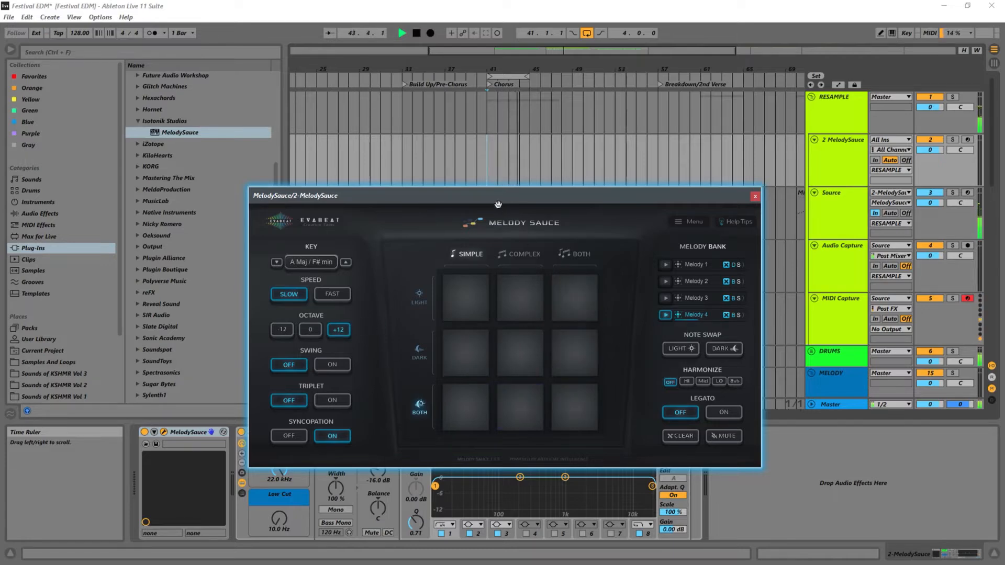
Move the MelodySauce window aside, generate further melodies up to a complex, light Melody 7, and stop playback.
{"action": "left_click_drag", "start_coordinate": [502, 196], "coordinate": [417, 170]}
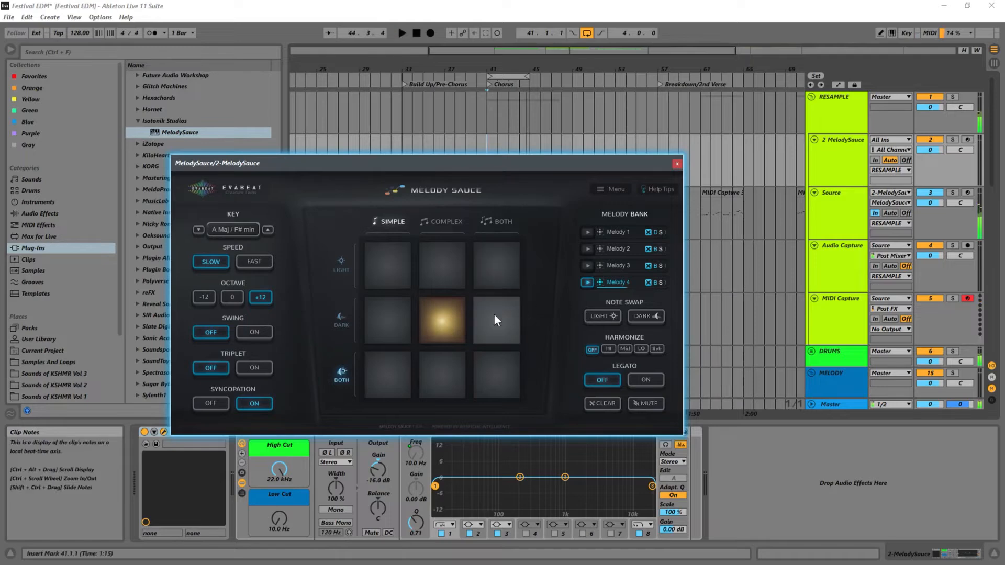
{"action": "left_click", "coordinate": [447, 222]}
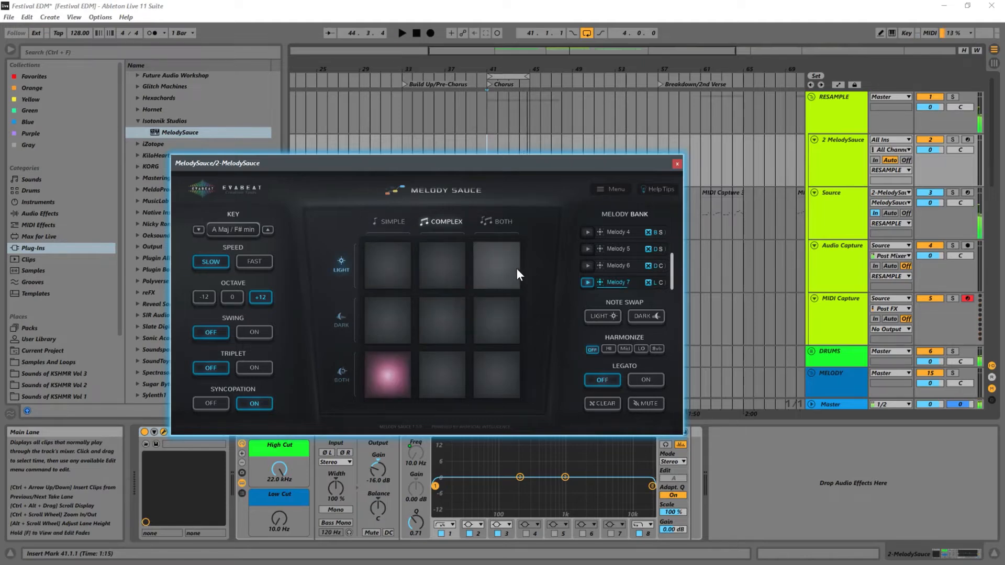
{"action": "key", "text": "space"}
Place Melody 7 from the Melody Bank on the Source track and move the clip to bar 88 in the 2nd Chorus.
{"action": "left_click_drag", "start_coordinate": [565, 168], "coordinate": [471, 173]}
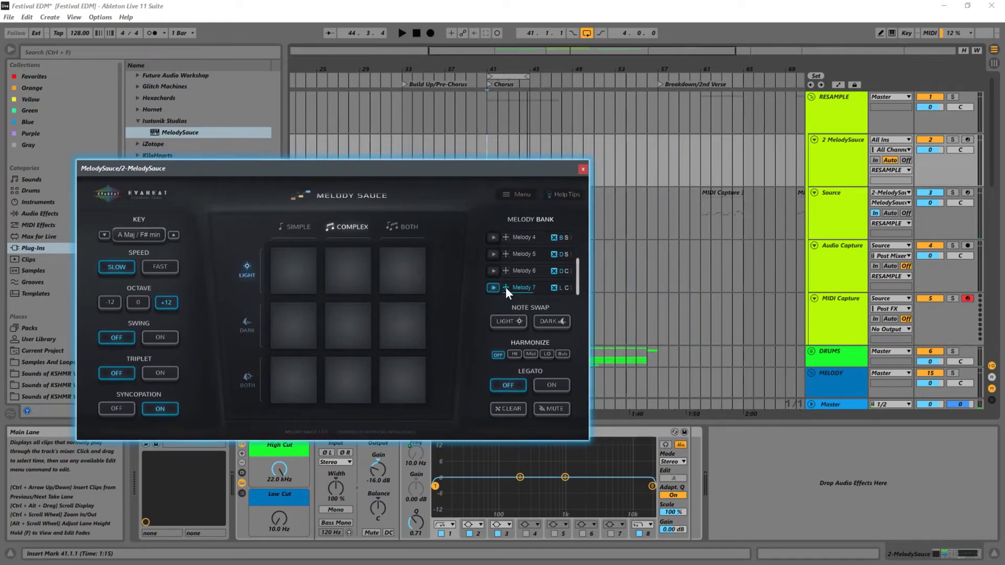
{"action": "left_click_drag", "start_coordinate": [505, 288], "coordinate": [603, 221]}
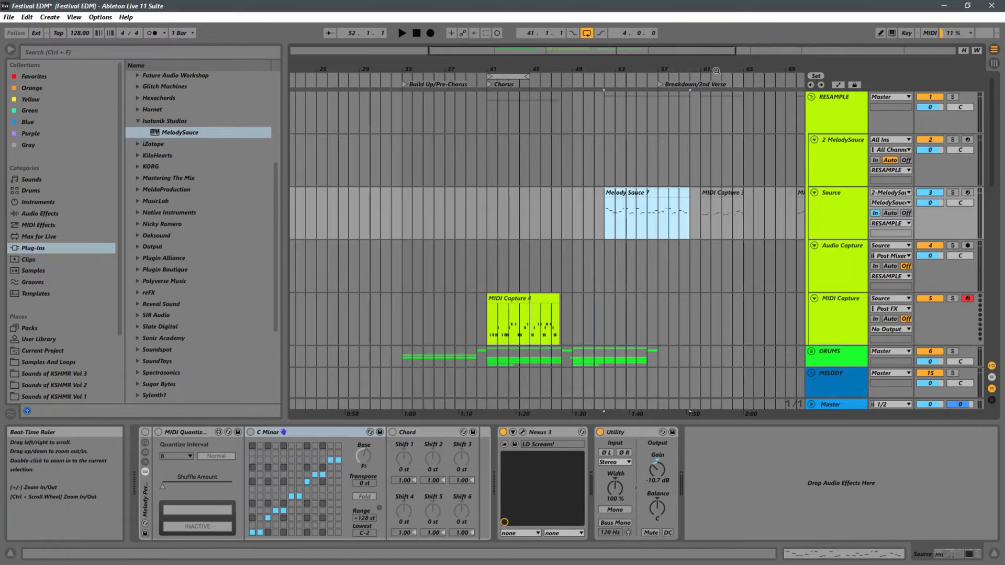
{"action": "left_click_drag", "start_coordinate": [732, 74], "coordinate": [565, 65]}
{"action": "left_click_drag", "start_coordinate": [558, 189], "coordinate": [736, 190]}
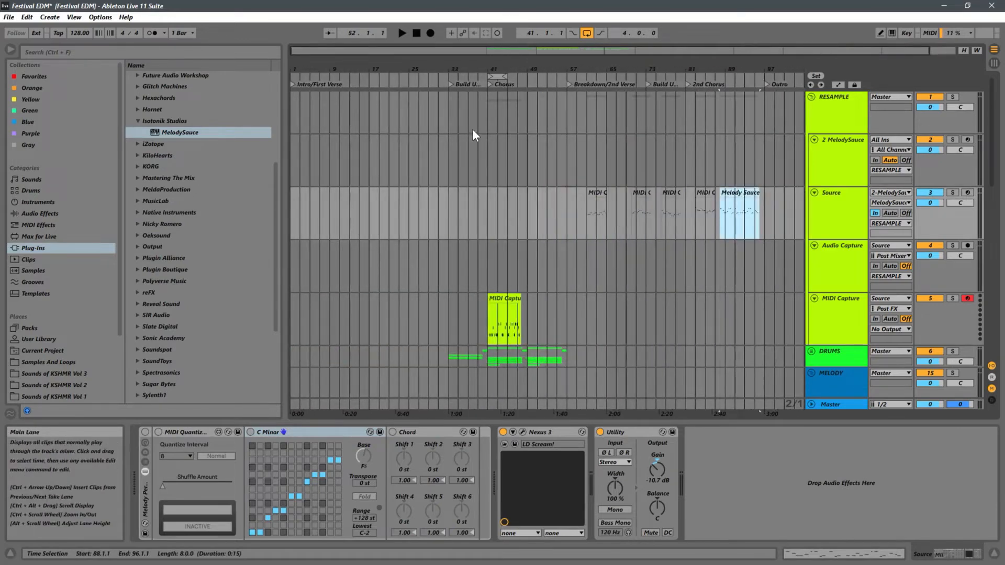
Return to bar 41 of the 2 MelodySauce track and empty the Melody Bank.
{"action": "left_click", "coordinate": [489, 209]}
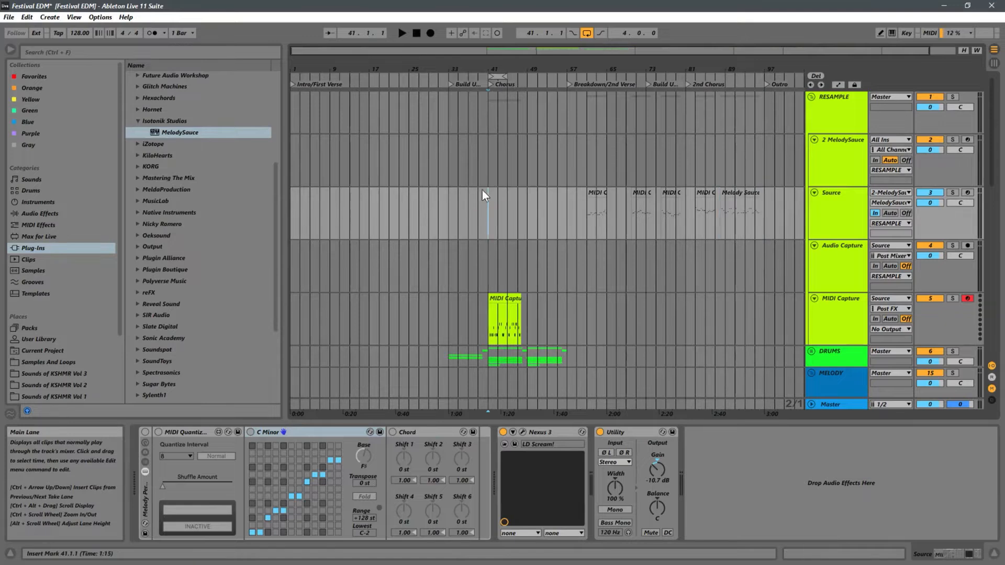
{"action": "left_click", "coordinate": [486, 169]}
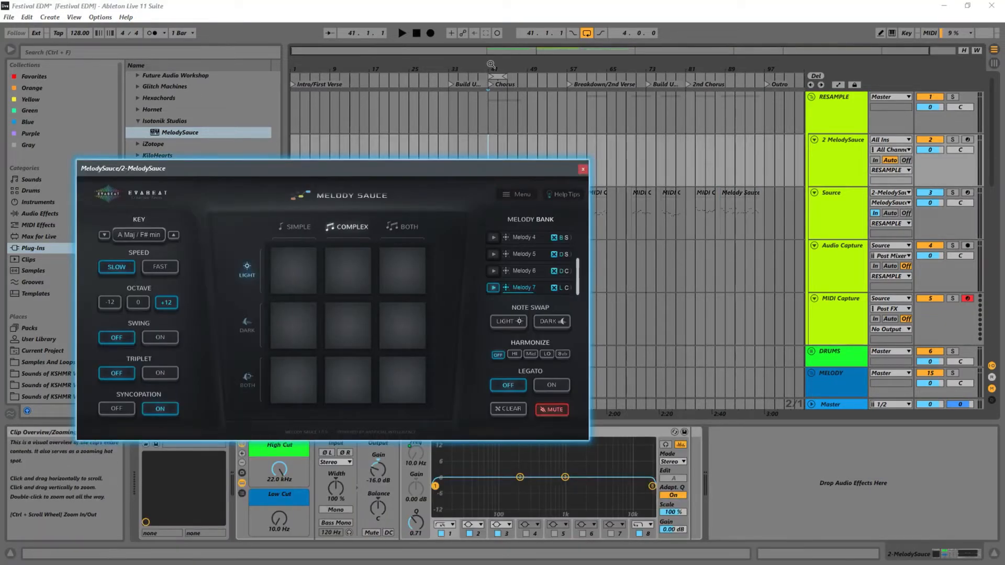
{"action": "left_click_drag", "start_coordinate": [489, 65], "coordinate": [582, 146]}
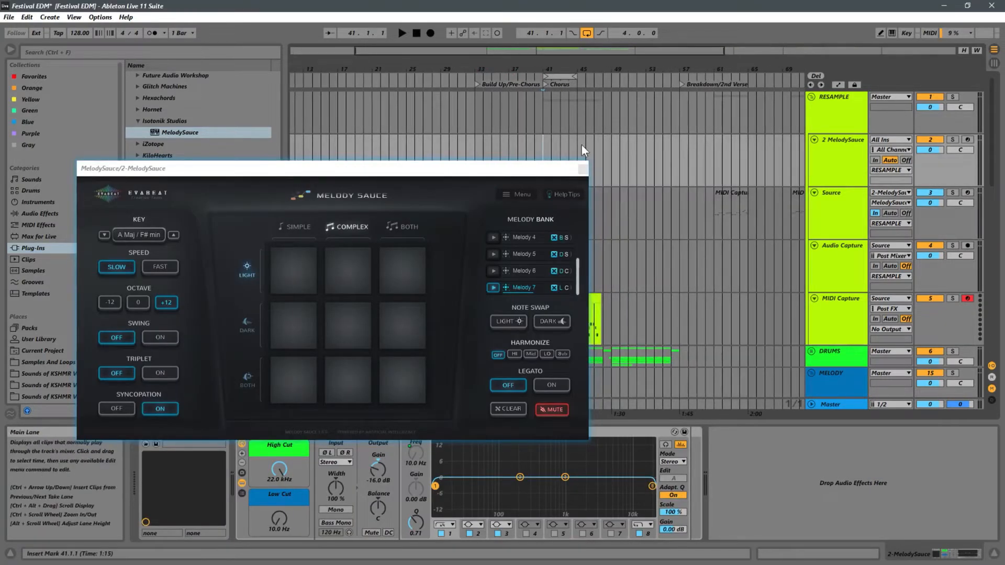
{"action": "left_click", "coordinate": [509, 409]}
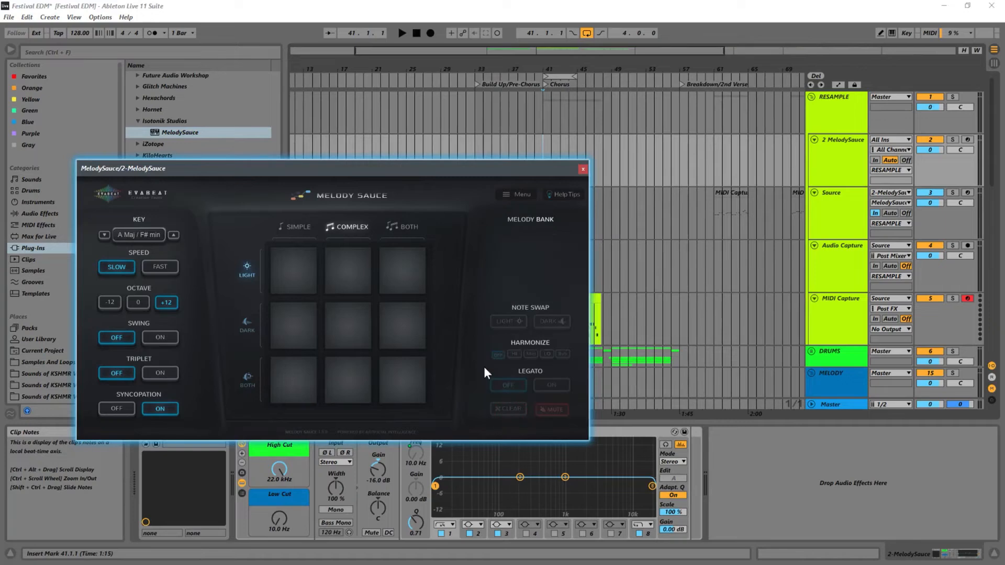
Generate a complex, light melody and turn off MelodySauce's mute.
{"action": "left_click", "coordinate": [349, 270]}
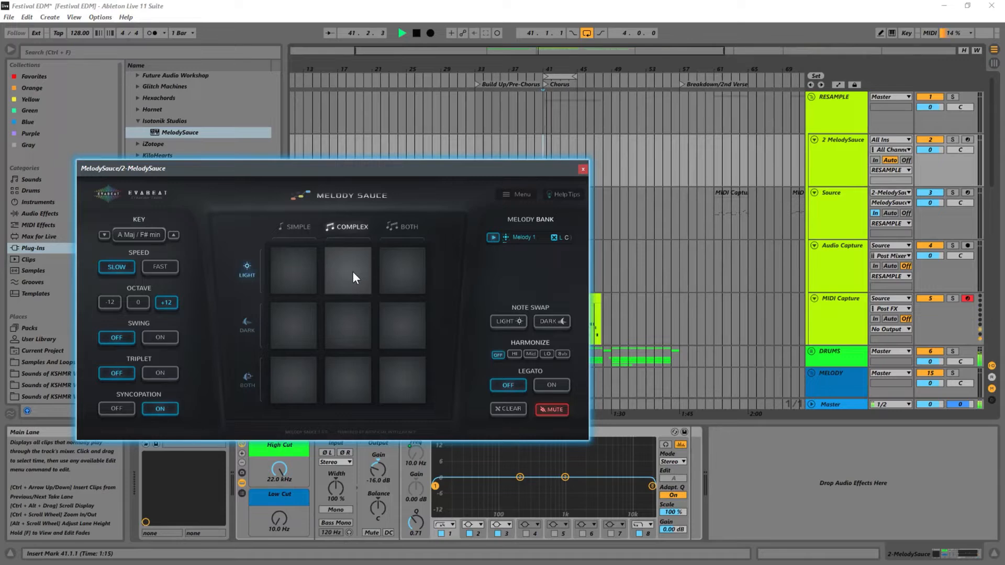
{"action": "left_click", "coordinate": [551, 410]}
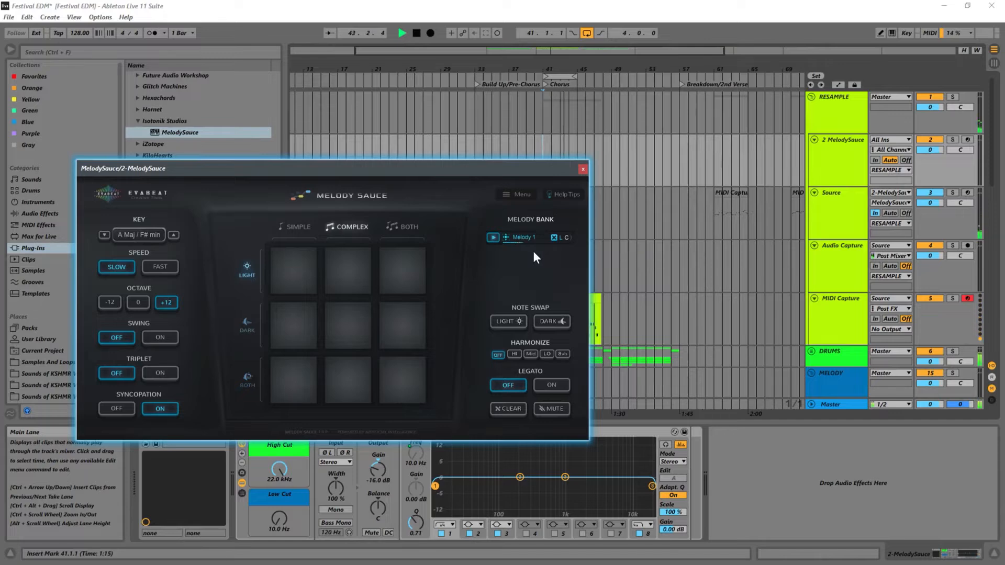
Generate dark melodies of simple, complex and both types, and place Melody 4 at bar 52 of the Source track.
{"action": "left_click", "coordinate": [290, 336]}
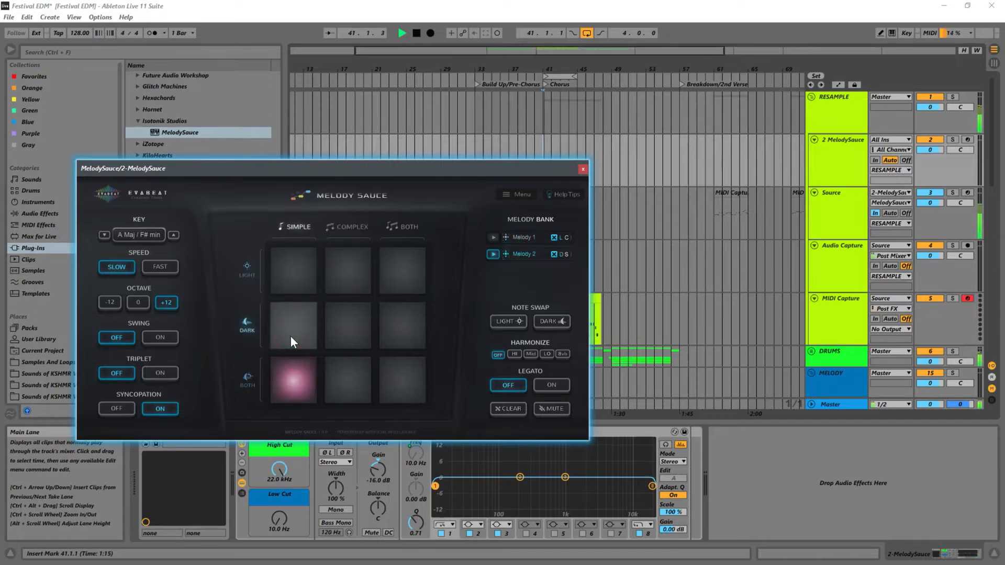
{"action": "left_click", "coordinate": [402, 323]}
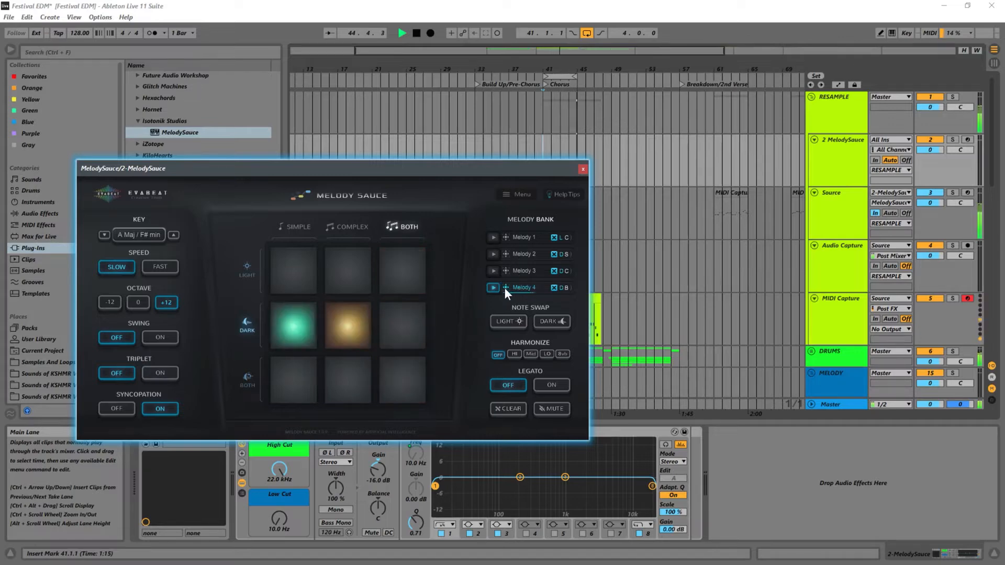
{"action": "left_click_drag", "start_coordinate": [504, 287], "coordinate": [638, 207]}
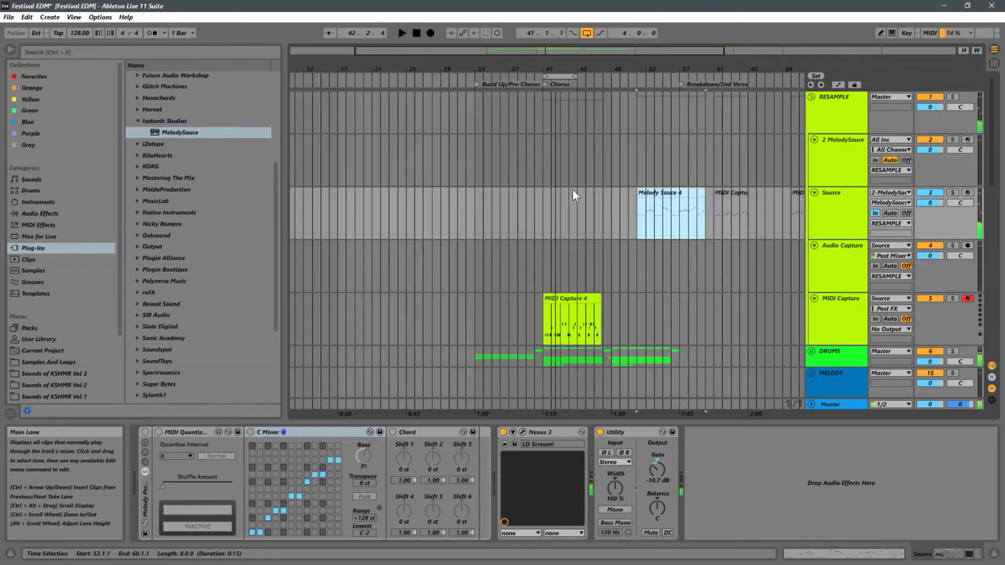
Clear the Melody Bank and generate a new light melody with the complexity set to Both.
{"action": "left_click", "coordinate": [480, 182]}
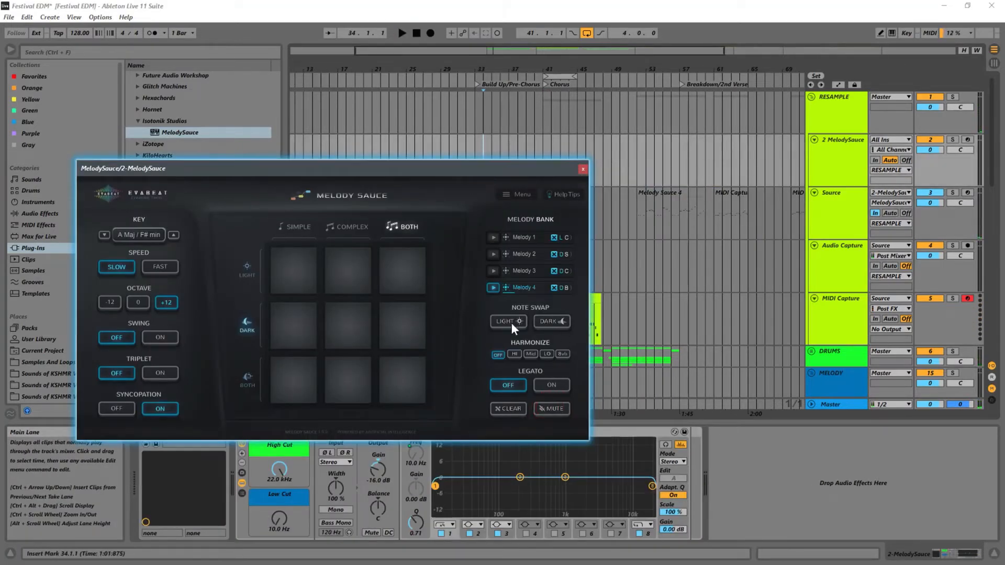
{"action": "left_click", "coordinate": [509, 407]}
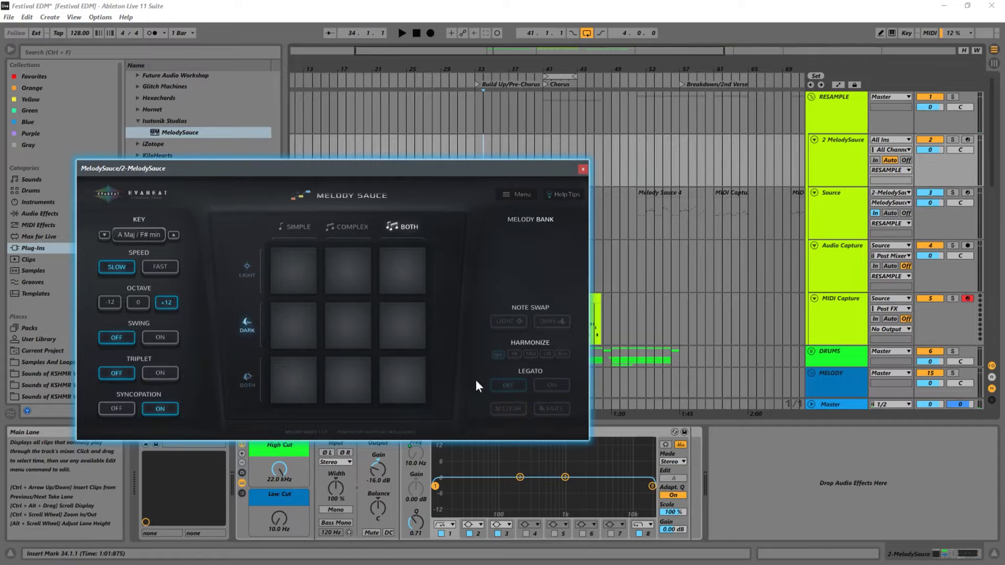
{"action": "left_click", "coordinate": [394, 279]}
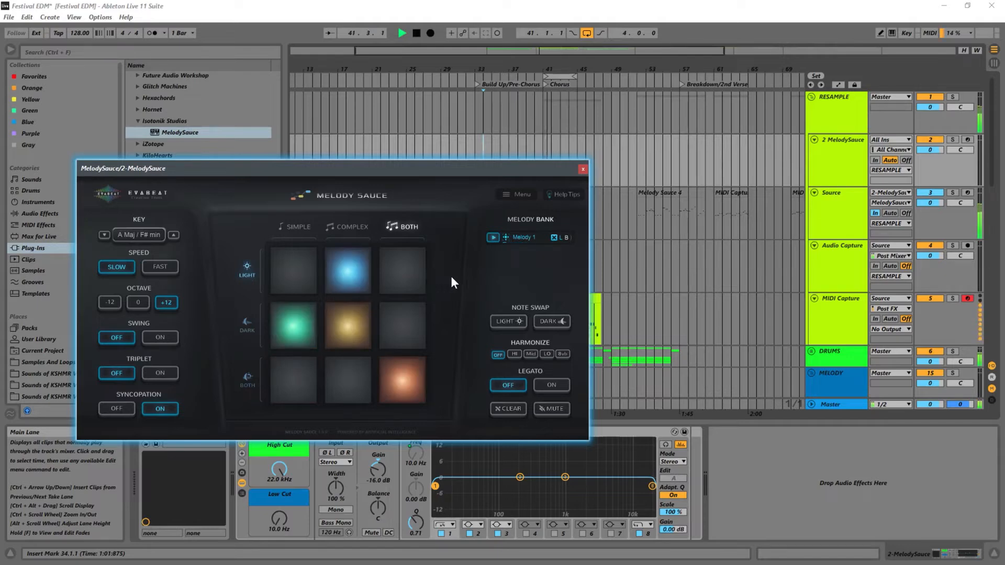
Generate a simple, light melody and two complex, dark ones, and close the MelodySauce window.
{"action": "key", "text": "space"}
{"action": "left_click", "coordinate": [295, 227]}
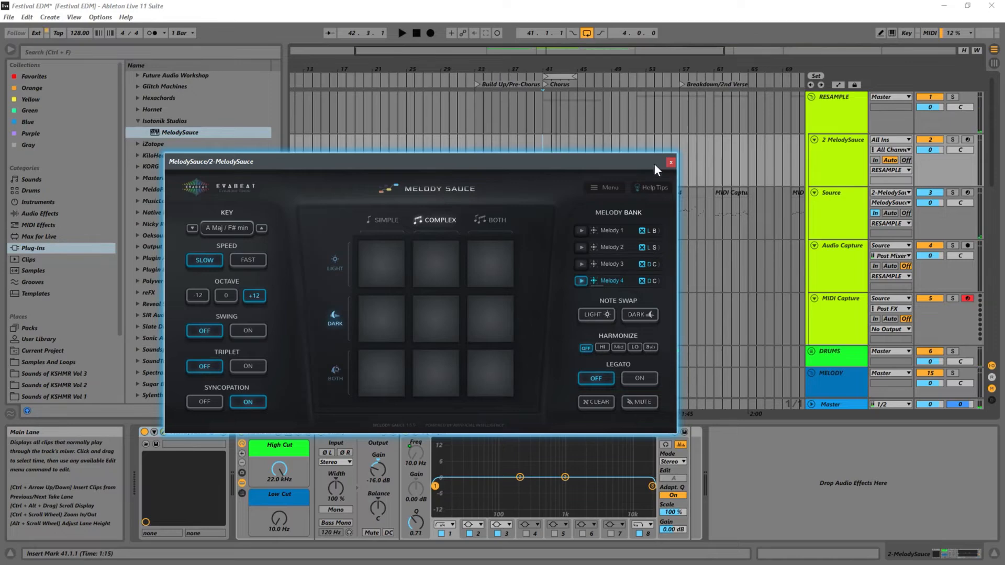
{"action": "left_click", "coordinate": [671, 163]}
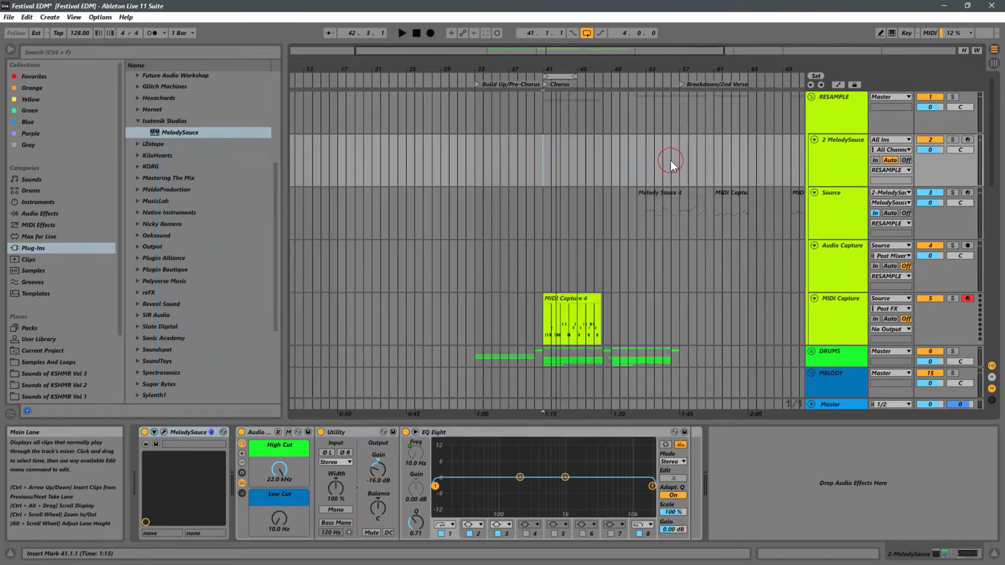
Set the Source track's monitoring to Auto and its MIDI input to All Ins.
{"action": "left_click", "coordinate": [832, 143]}
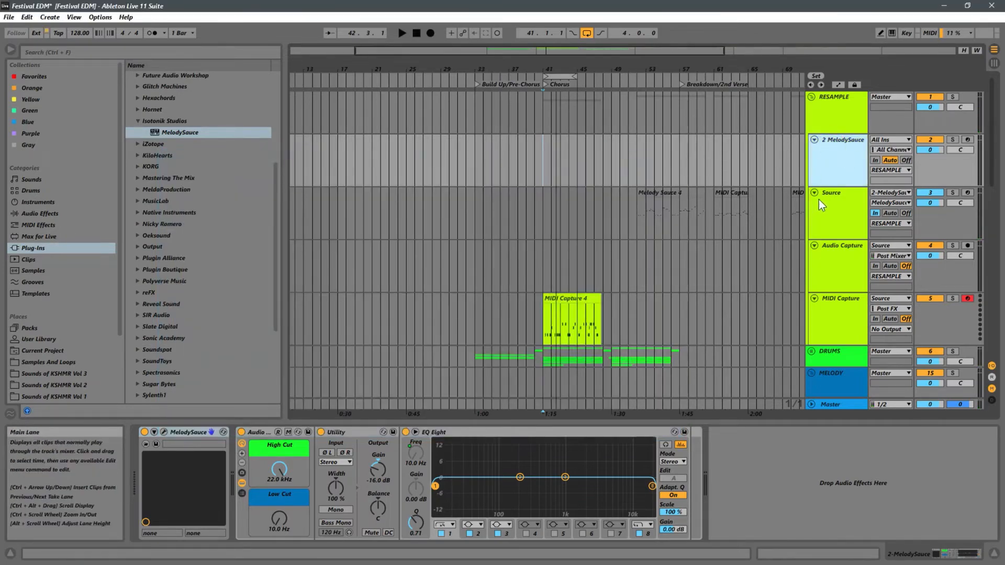
{"action": "left_click", "coordinate": [897, 211]}
{"action": "left_click", "coordinate": [888, 193]}
{"action": "left_click", "coordinate": [880, 202]}
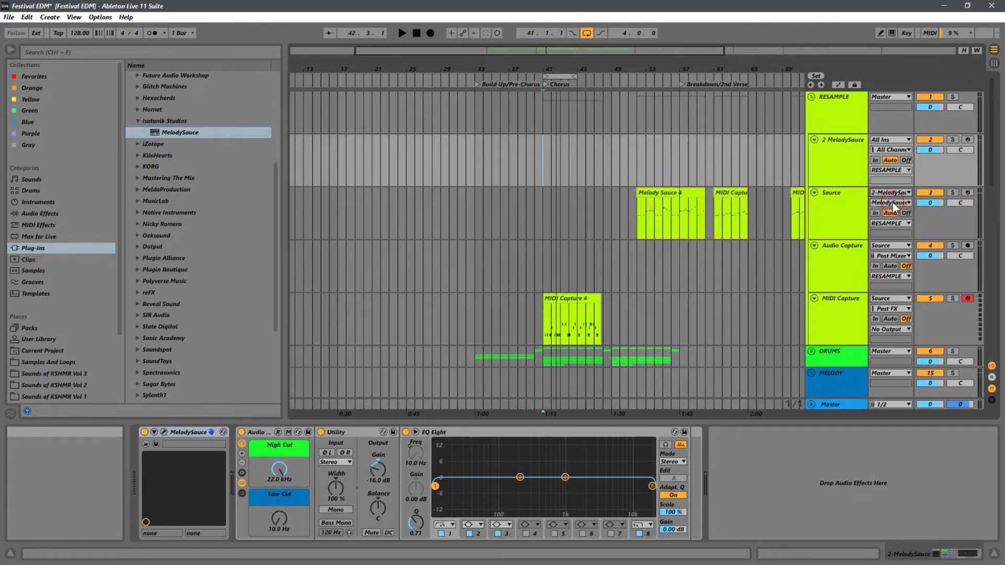
Fold and delete the 2 MelodySauce track.
{"action": "left_click", "coordinate": [840, 153]}
{"action": "left_click", "coordinate": [815, 140]}
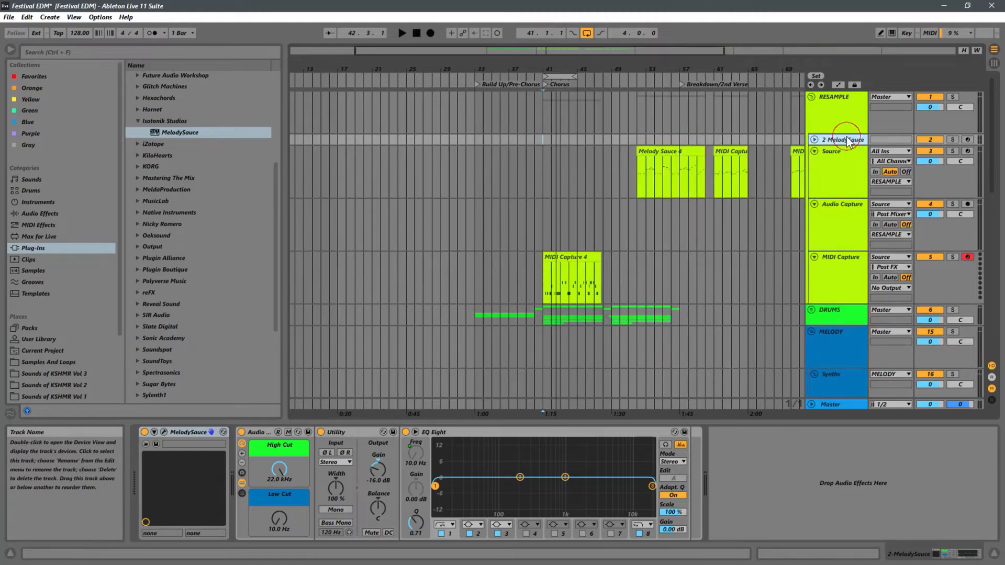
{"action": "key", "text": "Delete"}
Move the Source track's MIDI Capture clip at the 2nd Chorus to bar 41 and play it.
{"action": "left_click_drag", "start_coordinate": [692, 76], "coordinate": [527, 25]}
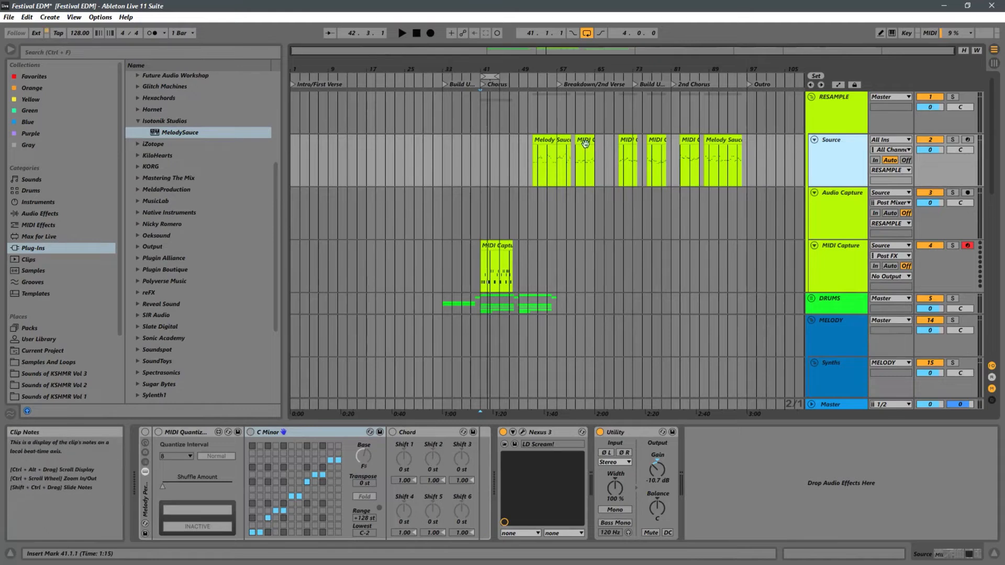
{"action": "left_click", "coordinate": [616, 177]}
{"action": "left_click_drag", "start_coordinate": [691, 147], "coordinate": [492, 150]}
{"action": "key", "text": "space"}
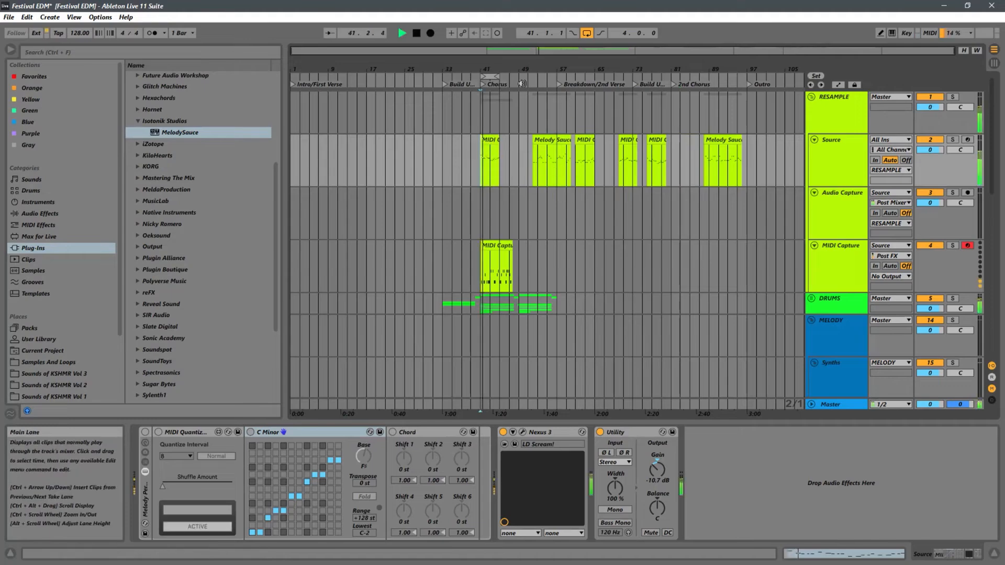
Stop playback and move the MIDI Capture clip from the Chorus to the Outro on the Source track.
{"action": "left_click_drag", "start_coordinate": [484, 69], "coordinate": [395, 85]}
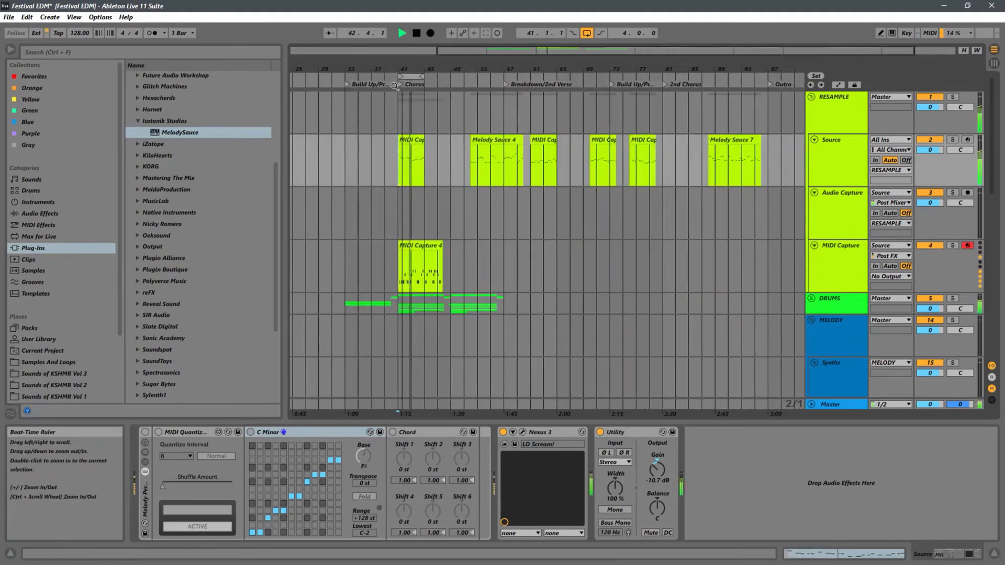
{"action": "key", "text": "space"}
{"action": "left_click", "coordinate": [408, 142]}
{"action": "left_click_drag", "start_coordinate": [407, 143], "coordinate": [778, 143]}
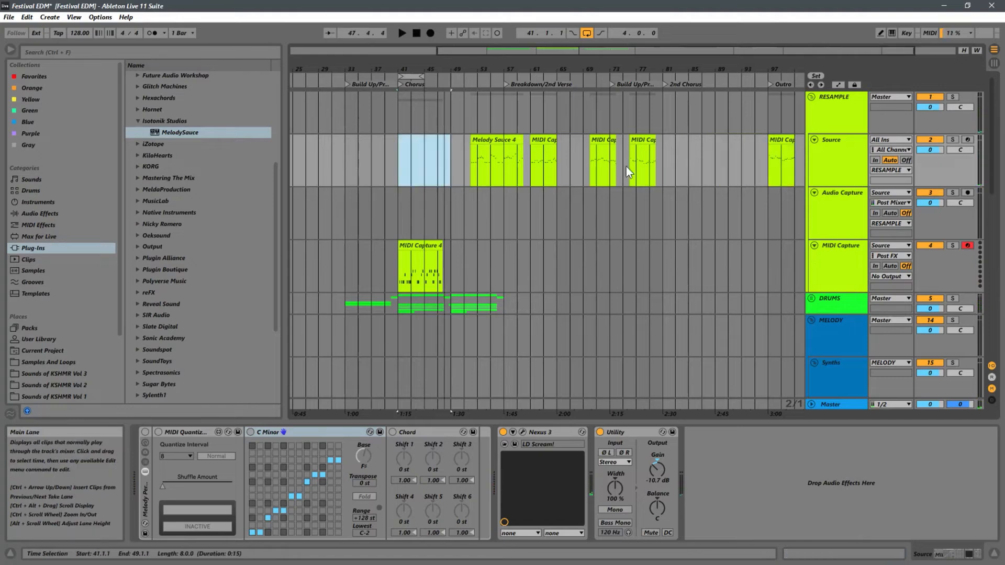
Move the Source track's MIDI Capture clip just before the 2nd Chorus to bar 41, audition it and stop playback.
{"action": "left_click", "coordinate": [643, 143]}
{"action": "left_click_drag", "start_coordinate": [643, 143], "coordinate": [411, 143]}
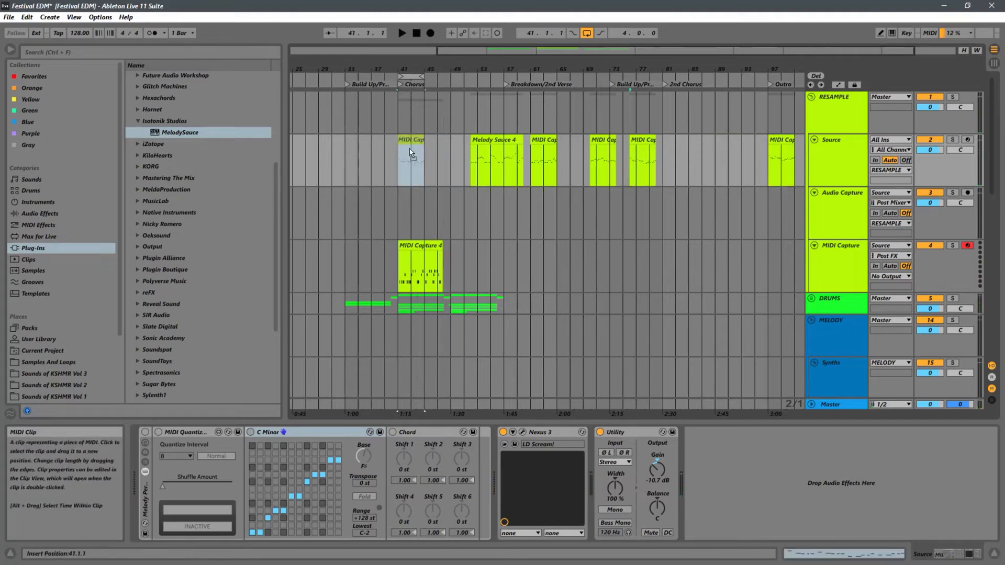
{"action": "key", "text": "space"}
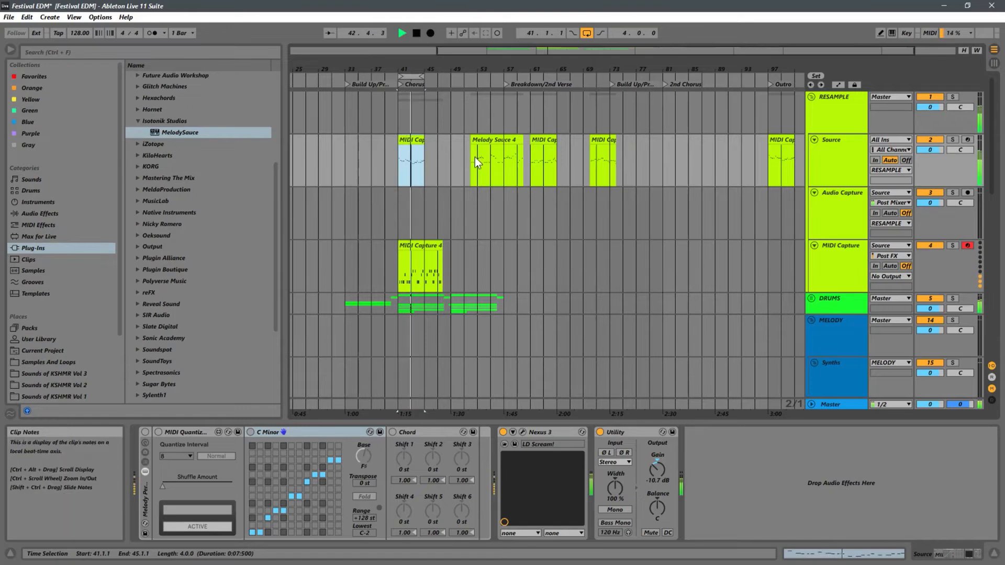
{"action": "left_click", "coordinate": [410, 139]}
{"action": "right_click", "coordinate": [410, 139]}
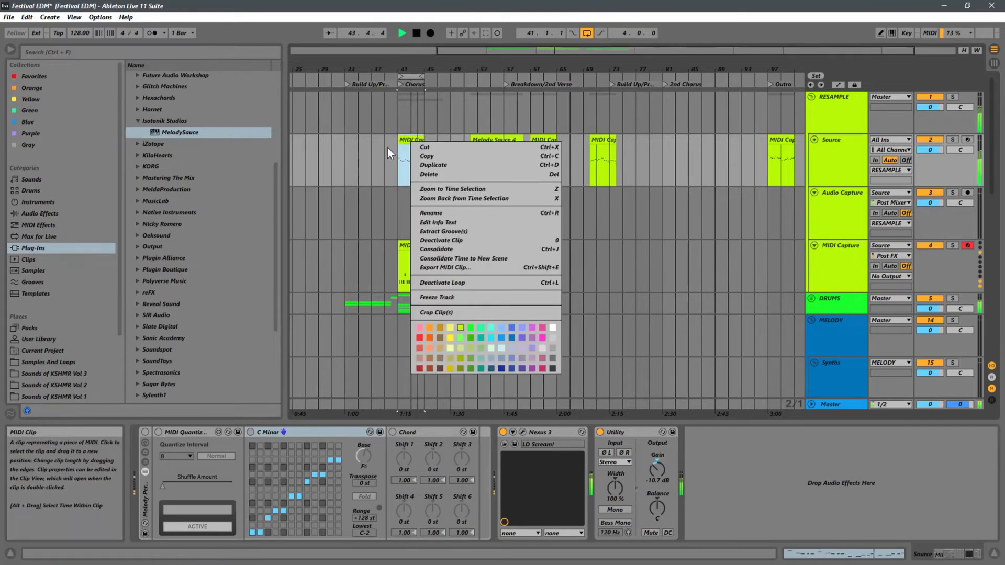
{"action": "key", "text": "Escape"}
{"action": "key", "text": "space"}
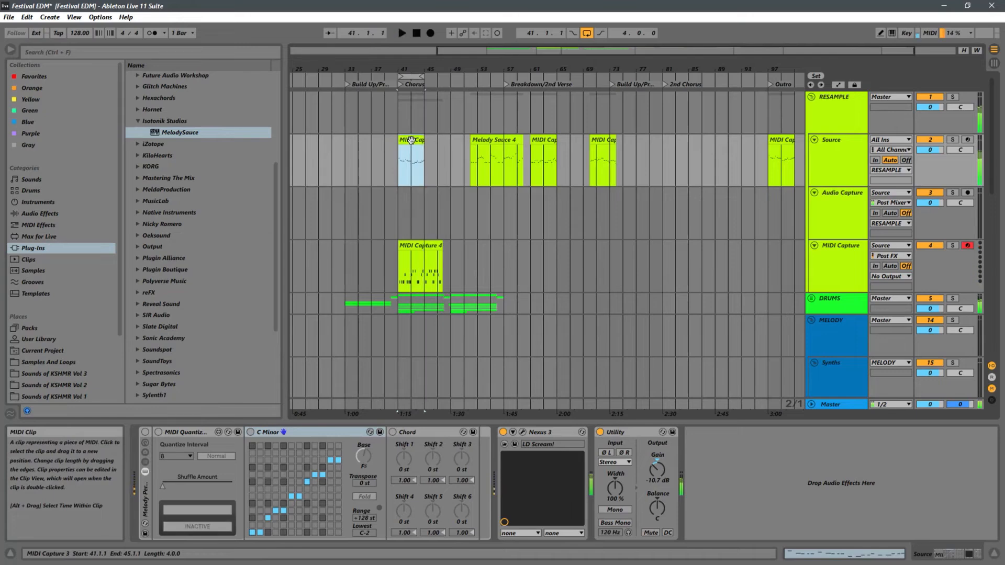
Park the auditioned clip near the end of the 2nd Chorus and play the next MIDI Capture clip at bar 41.
{"action": "left_click_drag", "start_coordinate": [414, 140], "coordinate": [738, 146]}
{"action": "key", "text": "space"}
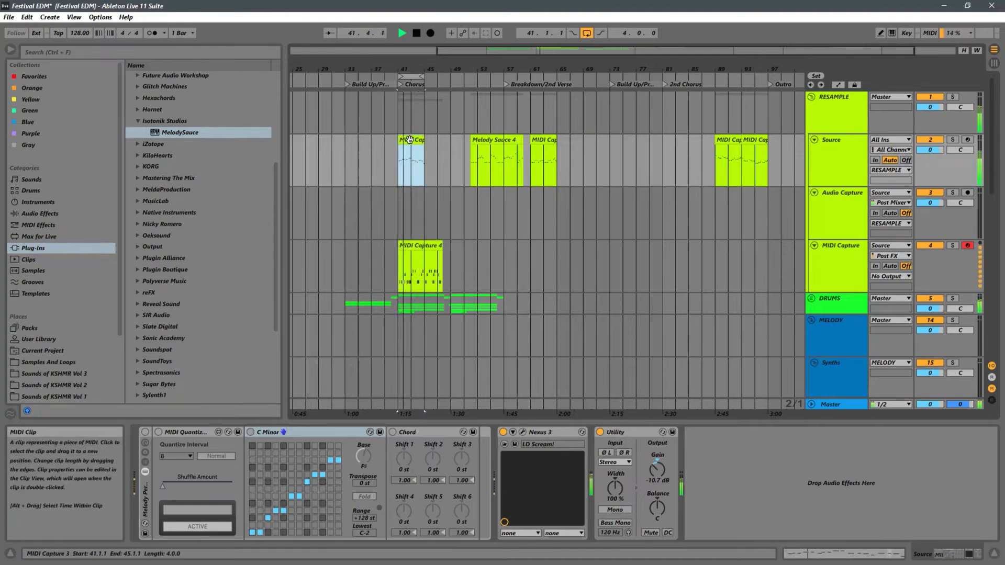
{"action": "left_click_drag", "start_coordinate": [411, 157], "coordinate": [441, 154]}
{"action": "key", "text": "space"}
Move the Melody Sauce 4 clip to bar 41 and review its notes in the MIDI editor during playback.
{"action": "left_click", "coordinate": [495, 142]}
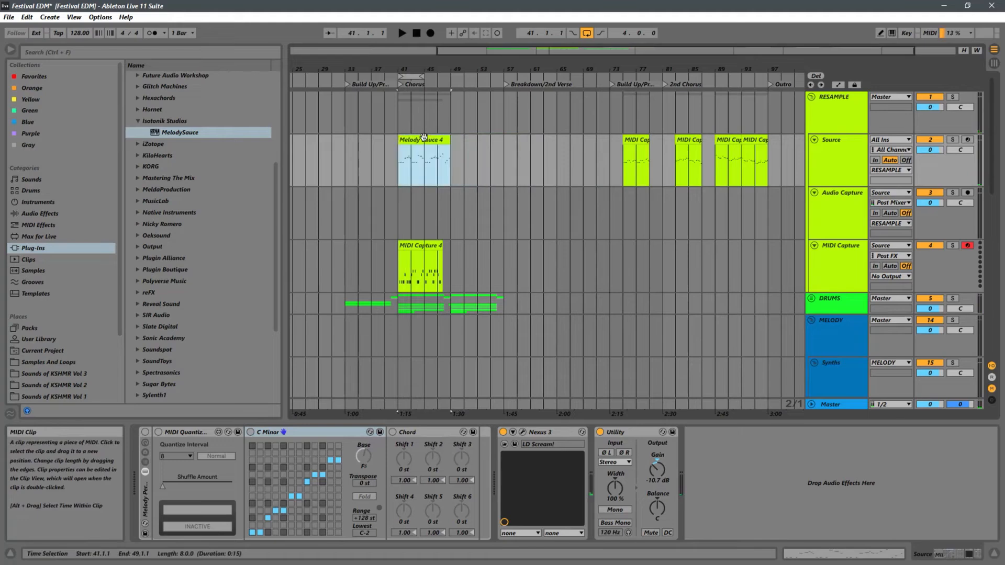
{"action": "key", "text": "space"}
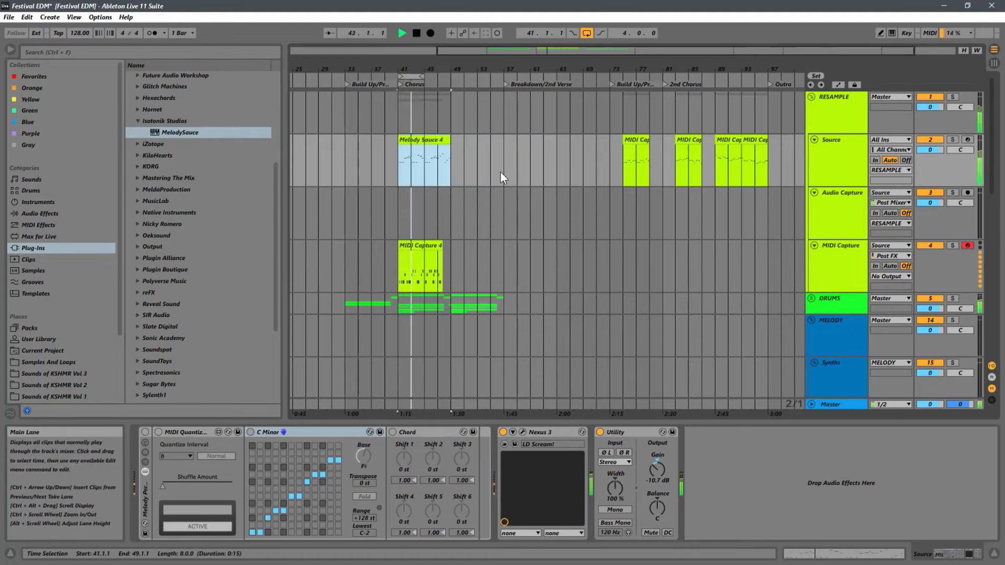
{"action": "double_click", "coordinate": [428, 141]}
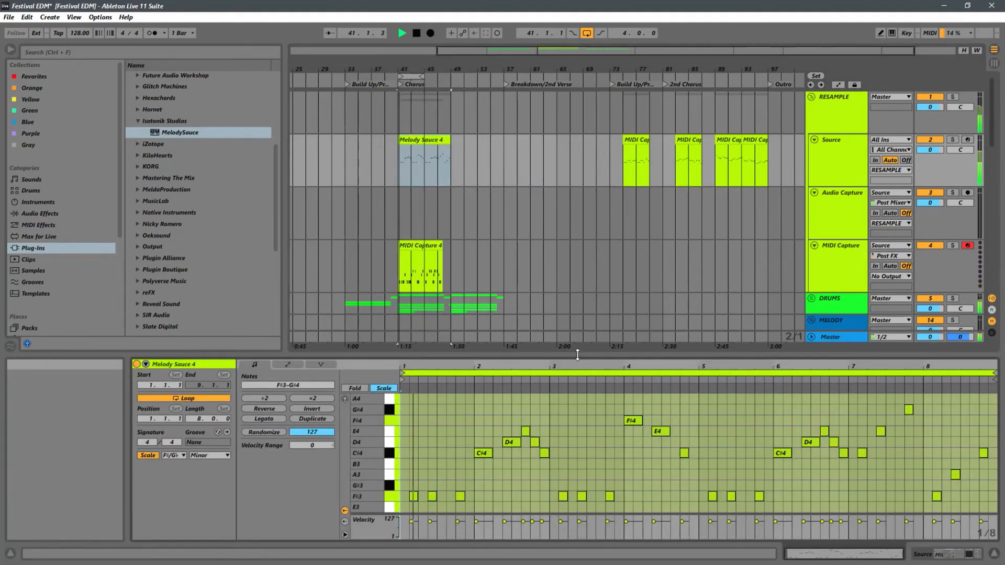
{"action": "left_click_drag", "start_coordinate": [577, 355], "coordinate": [592, 206]}
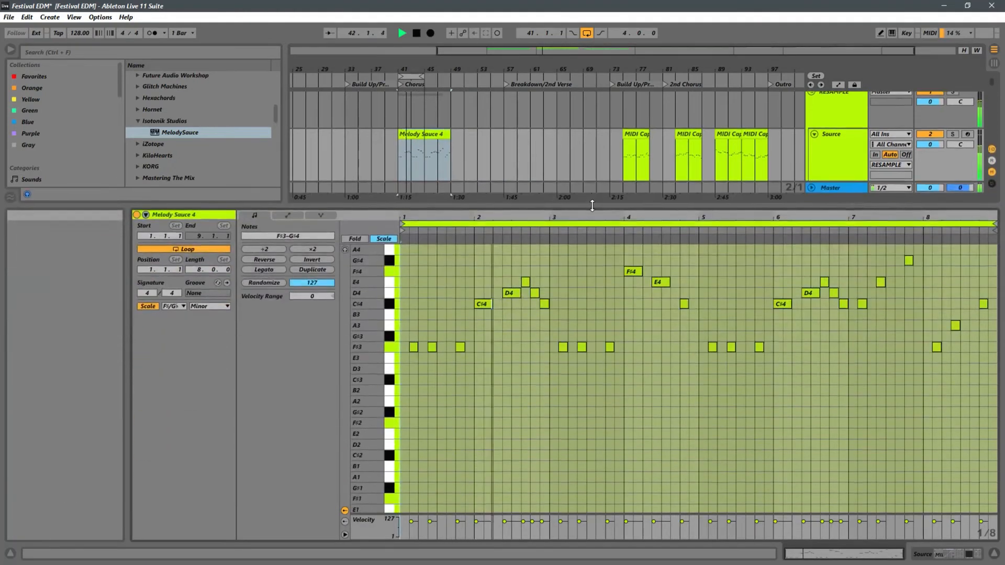
{"action": "key", "text": "space"}
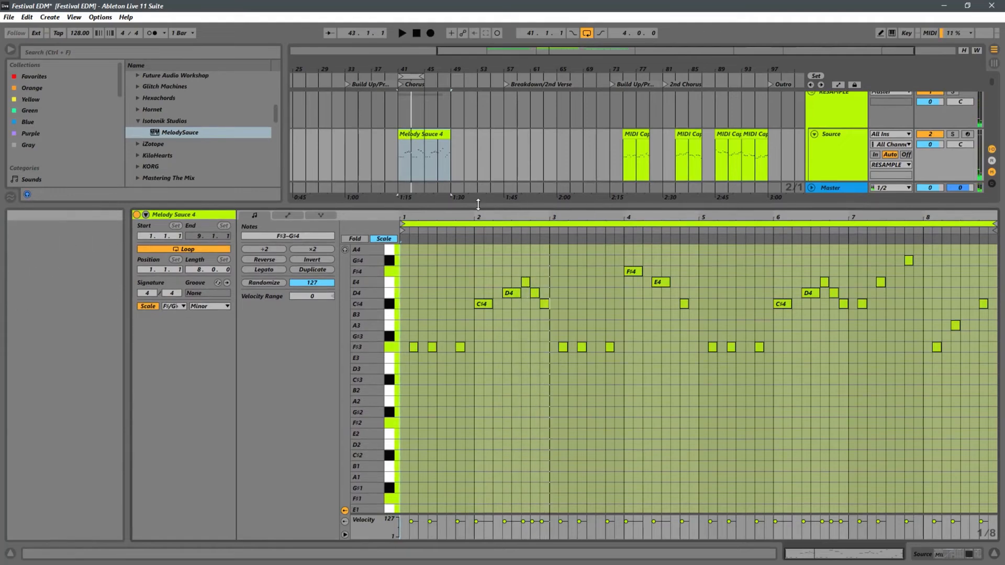
{"action": "left_click_drag", "start_coordinate": [478, 205], "coordinate": [471, 318]}
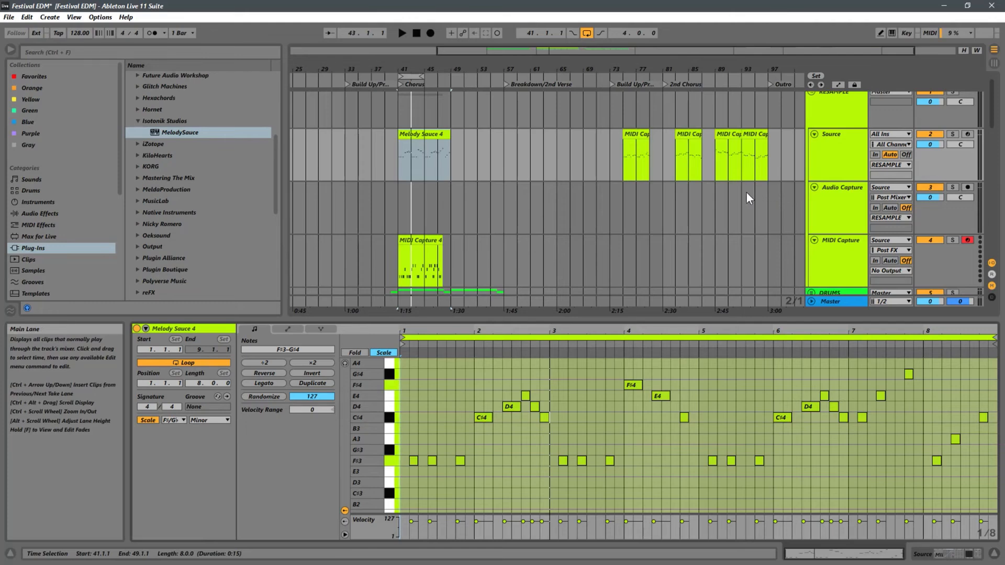
Play the Chorus from bar 41 with the Melody Sauce 4 clip and return the insert marker to bar 41.
{"action": "left_click", "coordinate": [403, 160]}
{"action": "left_click_drag", "start_coordinate": [417, 68], "coordinate": [465, 167]}
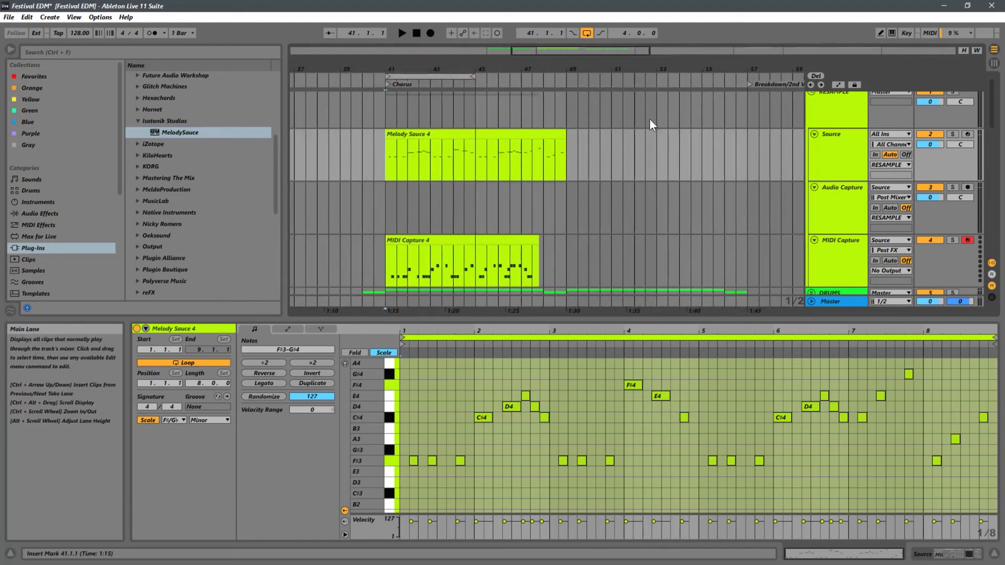
{"action": "left_click_drag", "start_coordinate": [737, 69], "coordinate": [525, 24]}
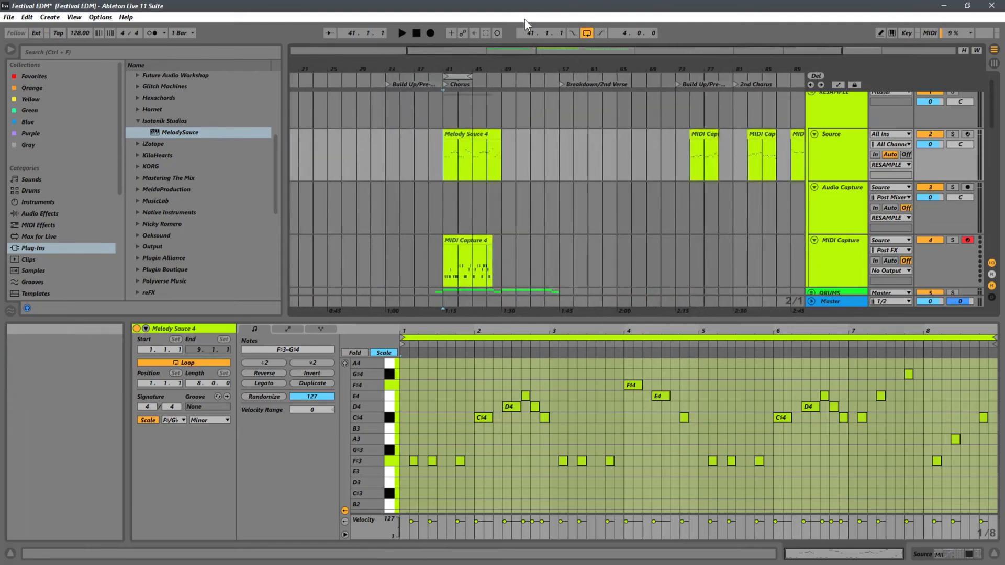
{"action": "left_click_drag", "start_coordinate": [783, 69], "coordinate": [706, 40]}
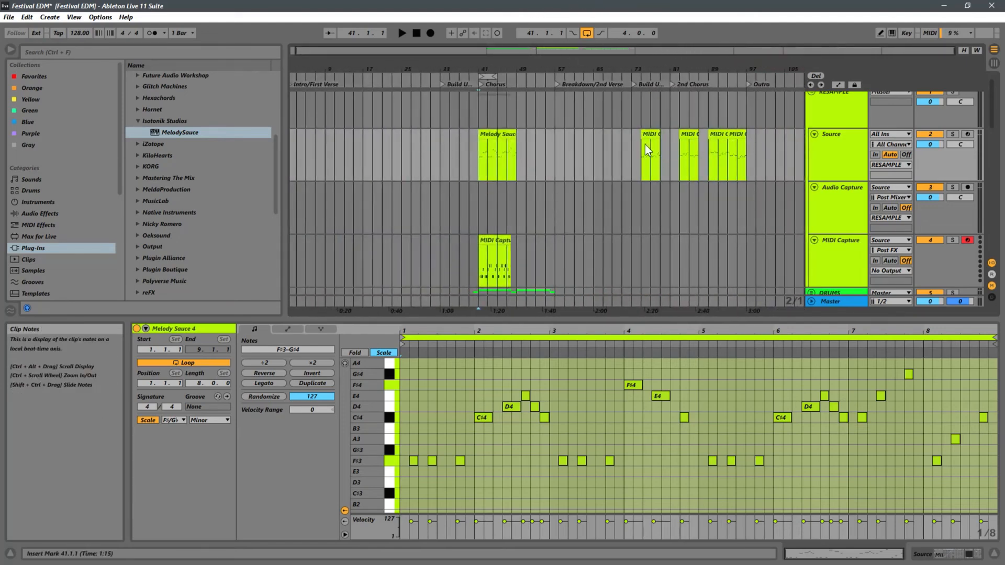
{"action": "key", "text": "space"}
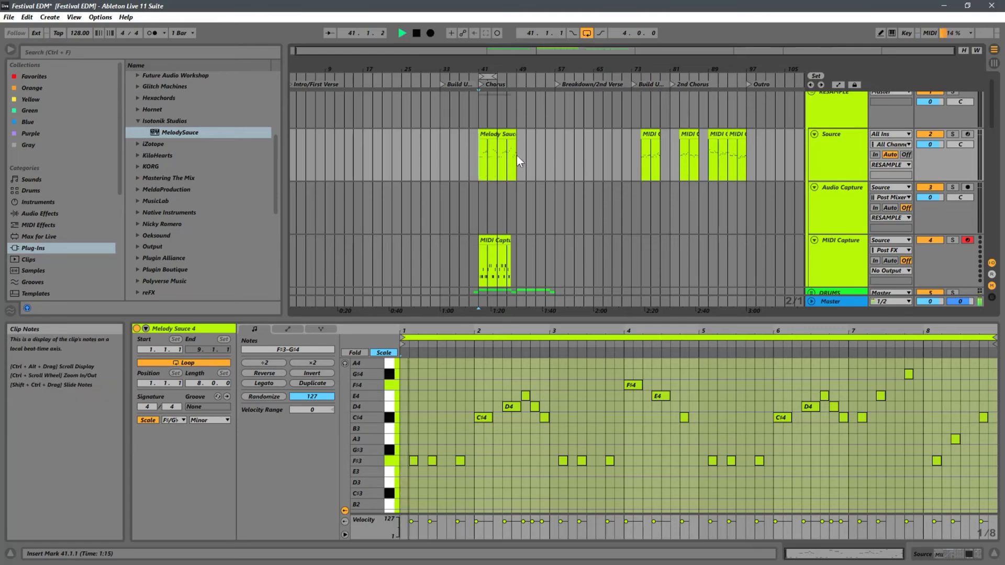
{"action": "left_click_drag", "start_coordinate": [480, 65], "coordinate": [498, 105]}
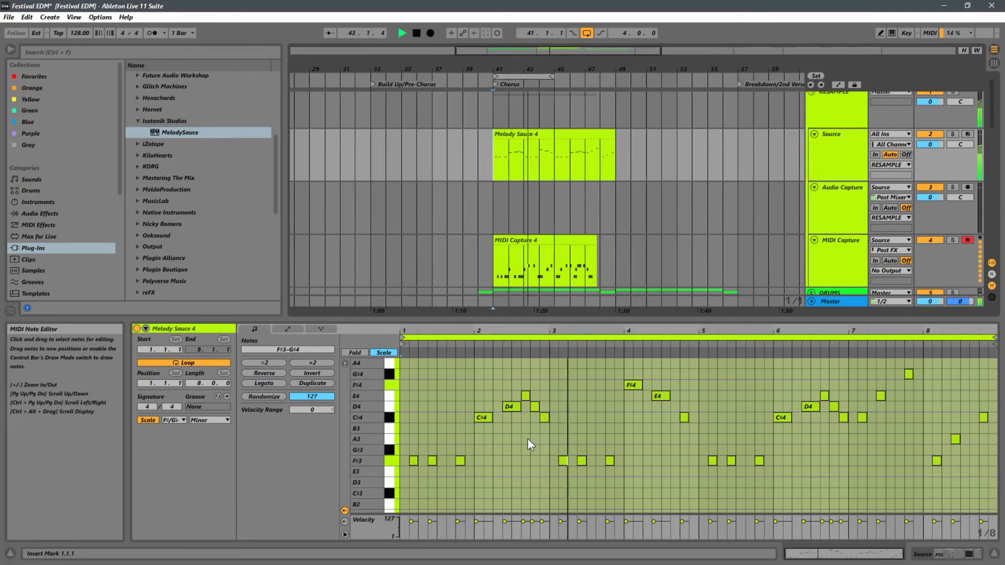
{"action": "key", "text": "space"}
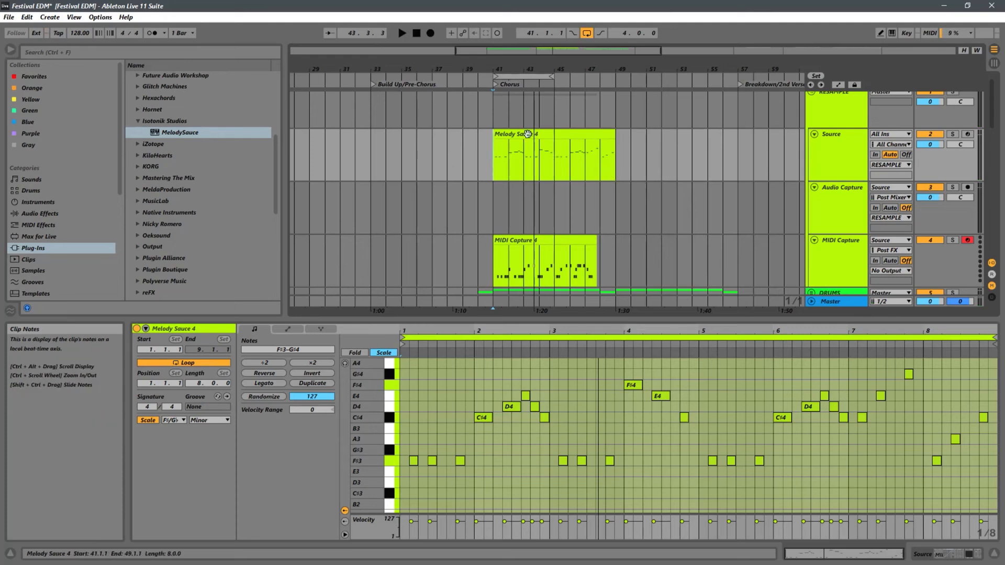
{"action": "left_click", "coordinate": [495, 145]}
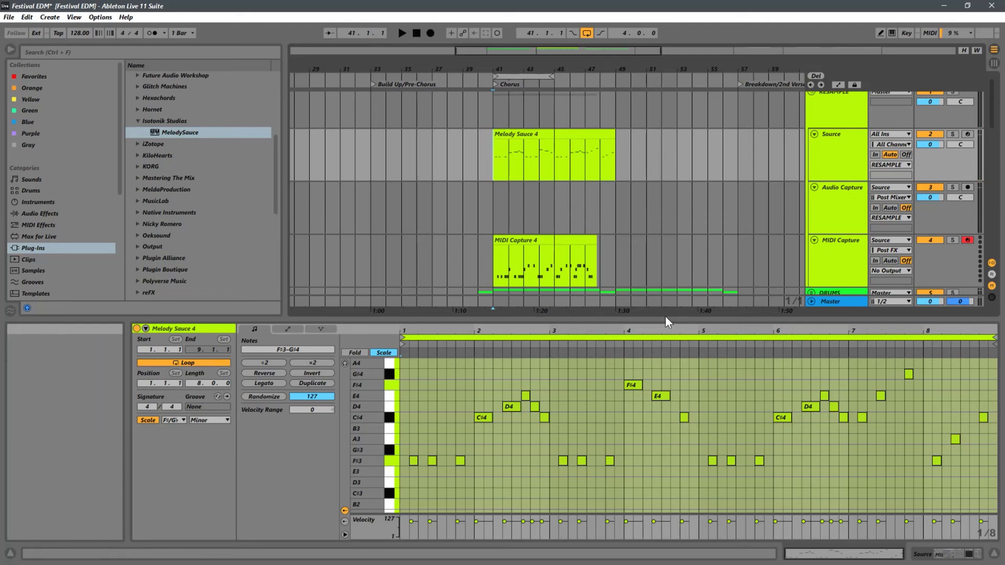
Play the 16-bar looped Chorus with the four Melody Sauce 4 clips, look over the drum tracks and stop playback.
{"action": "left_click_drag", "start_coordinate": [638, 320], "coordinate": [584, 296]}
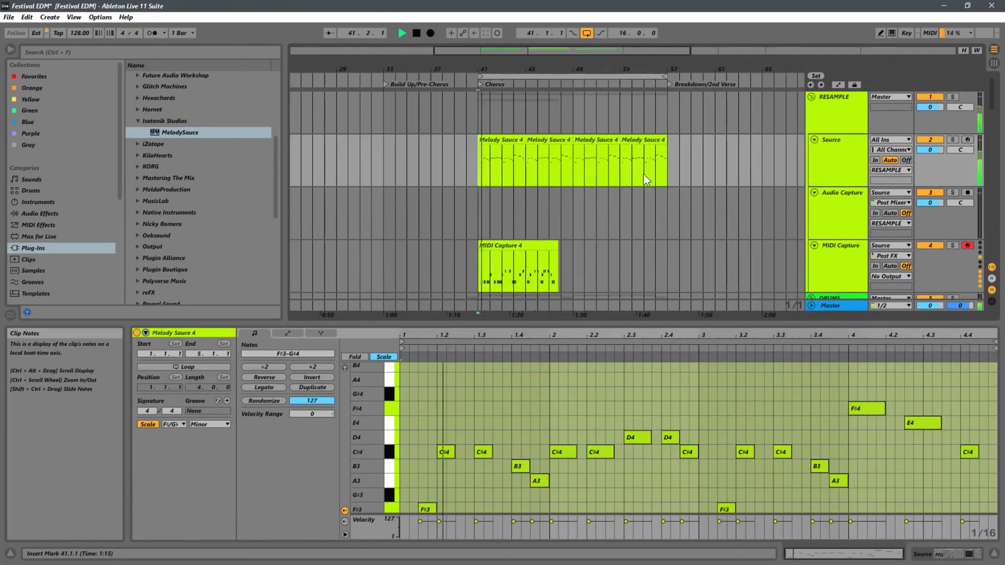
{"action": "scroll", "coordinate": [611, 177], "scroll_direction": "down", "scroll_amount": 5}
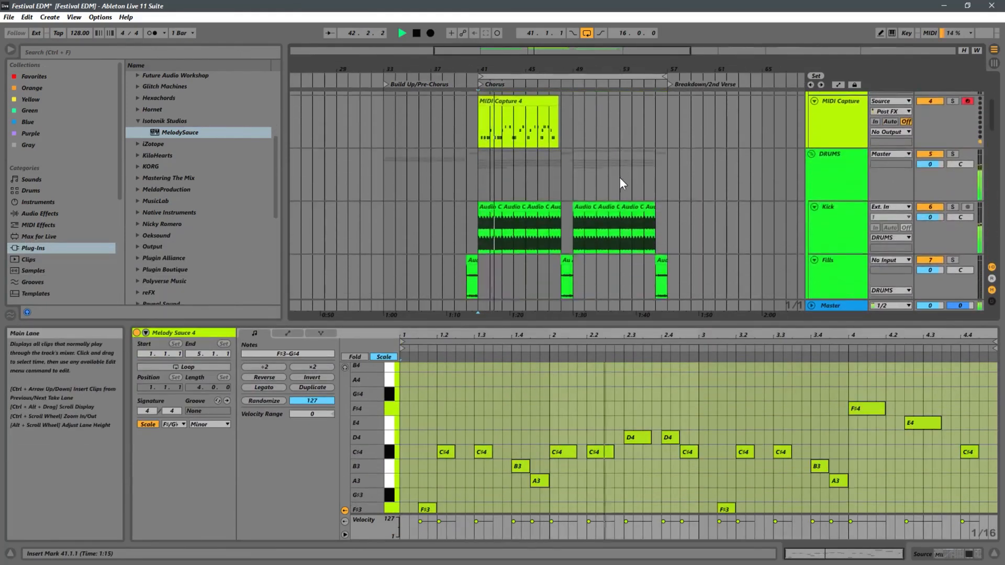
{"action": "scroll", "coordinate": [620, 177], "scroll_direction": "up", "scroll_amount": 5}
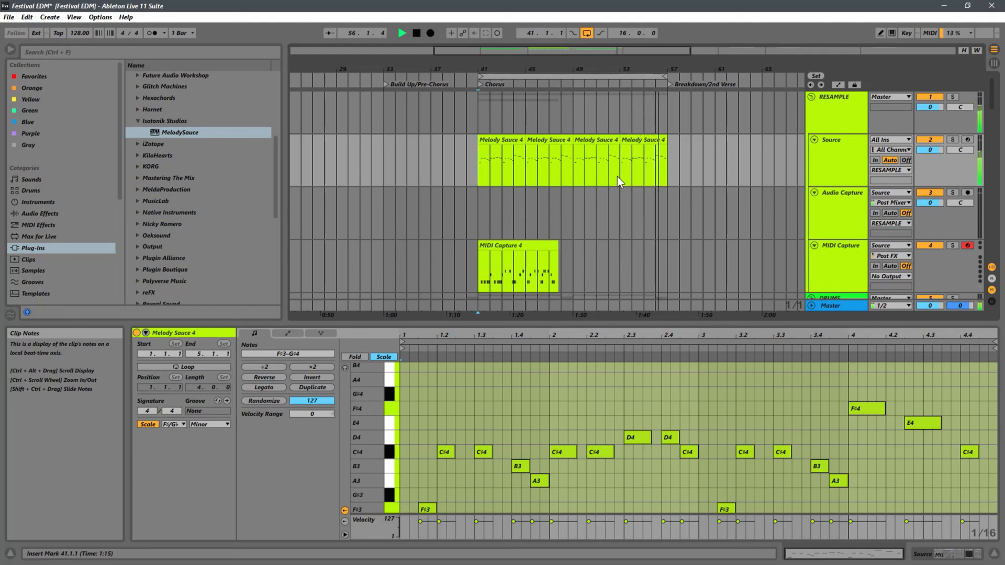
{"action": "key", "text": "space"}
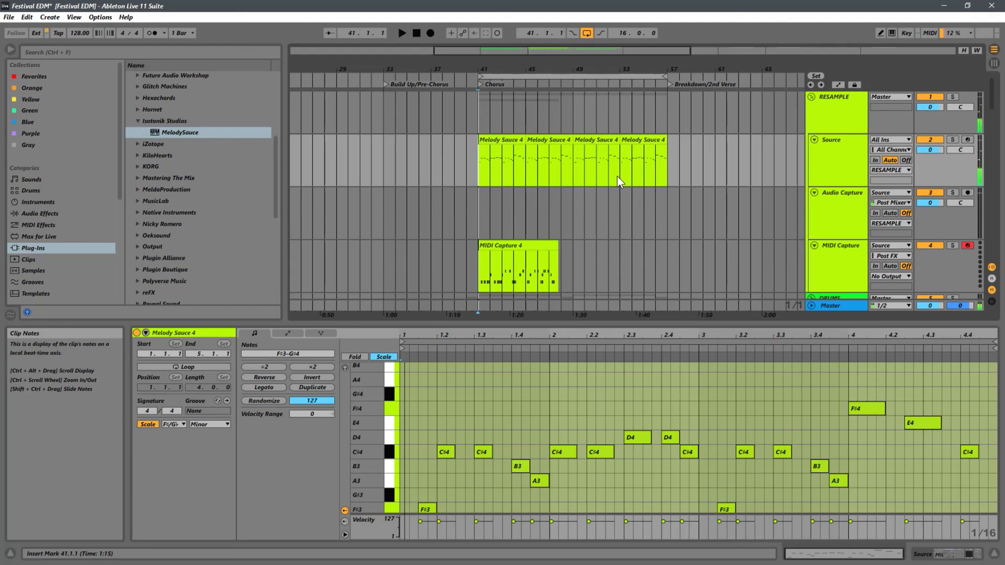